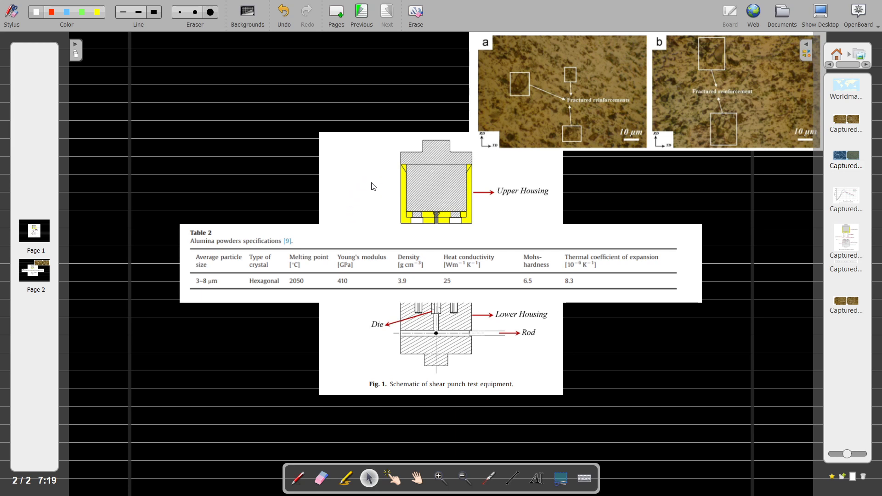
Move the Table 2 image to the upper part of the page and the shear punch schematic below it on the left.
left_click(282, 264)
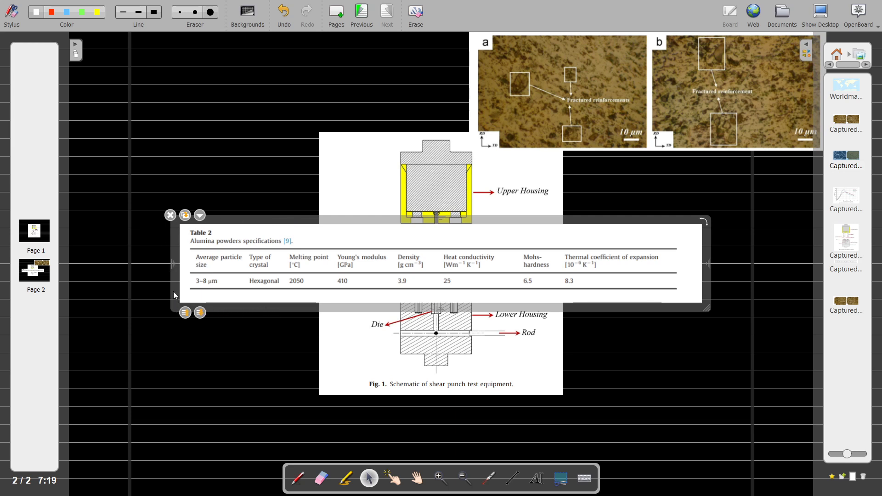
left_click_drag(258, 225, 178, 82)
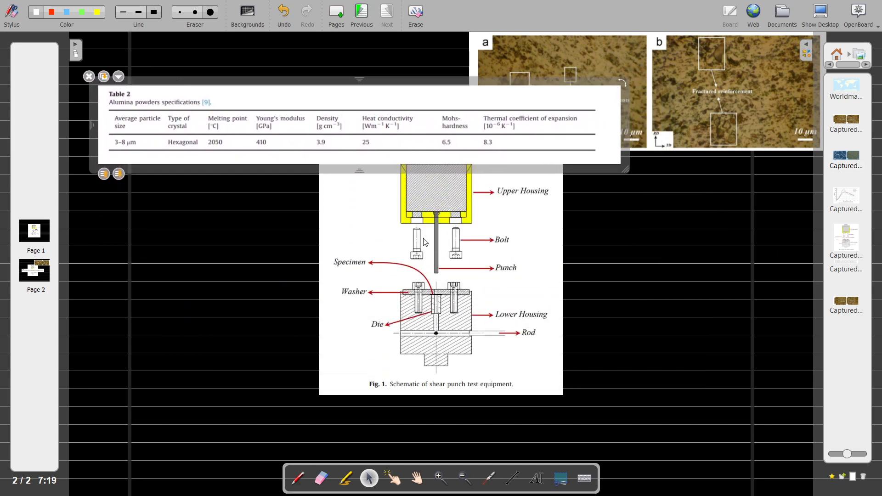
left_click_drag(416, 244, 416, 237)
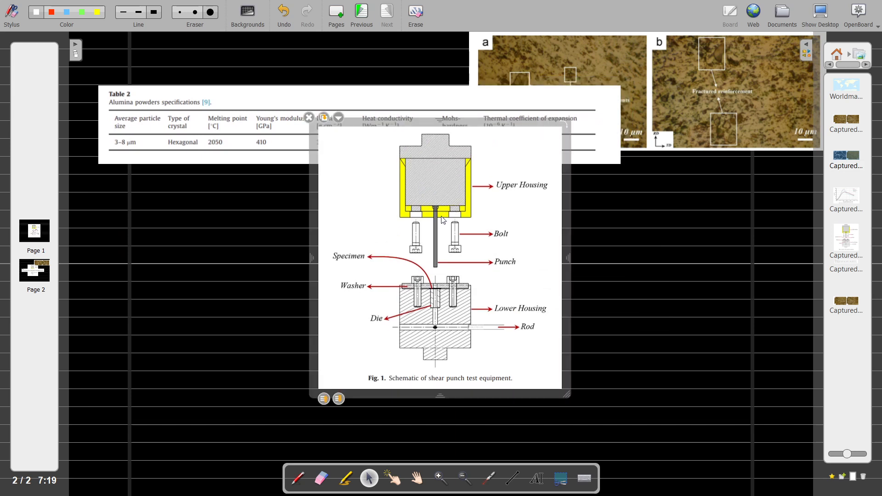
left_click_drag(394, 127, 205, 202)
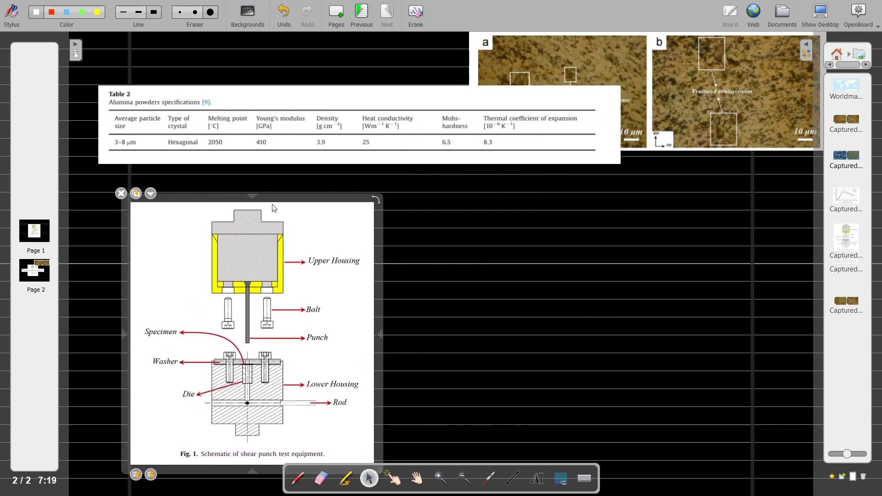
left_click_drag(220, 287, 303, 269)
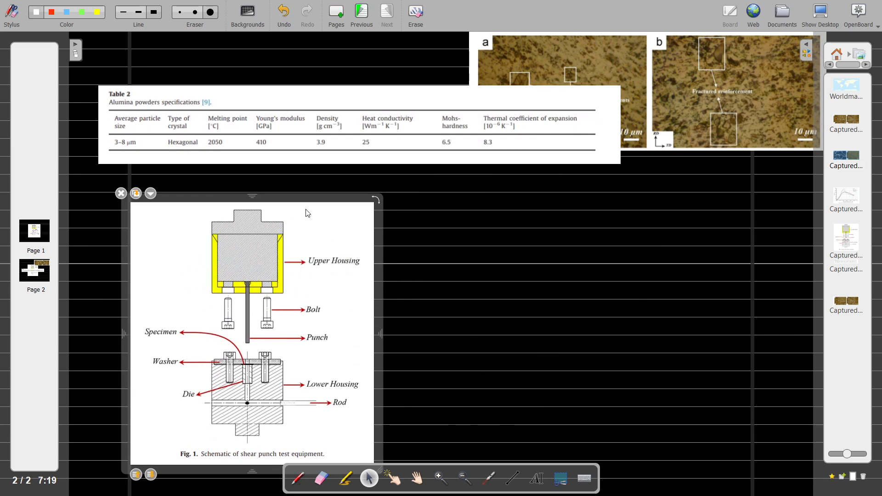
left_click_drag(316, 201, 324, 182)
Move the micrograph image out of the upper corner to the right of the schematic and adjust its size slightly.
left_click(671, 85)
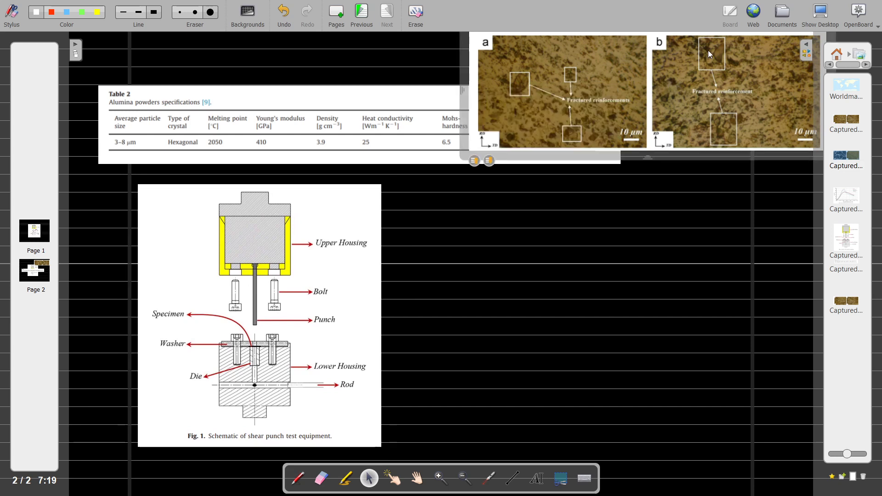
left_click_drag(464, 56, 424, 261)
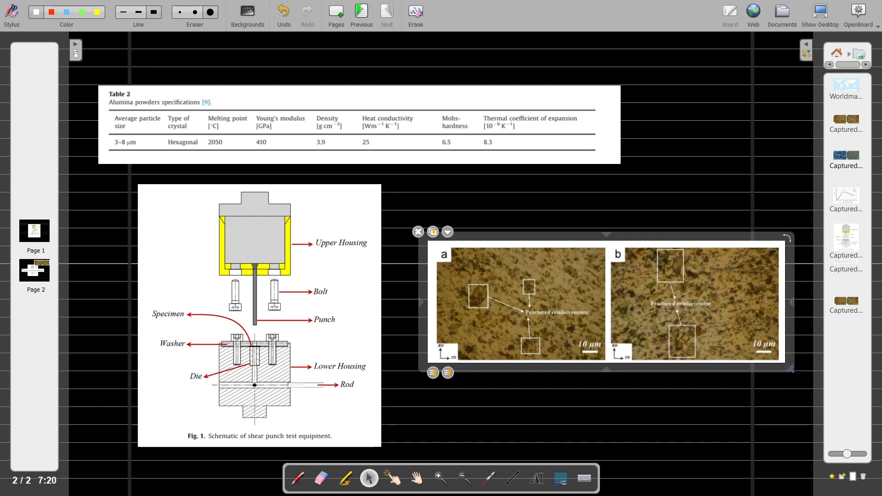
left_click_drag(791, 367, 696, 400)
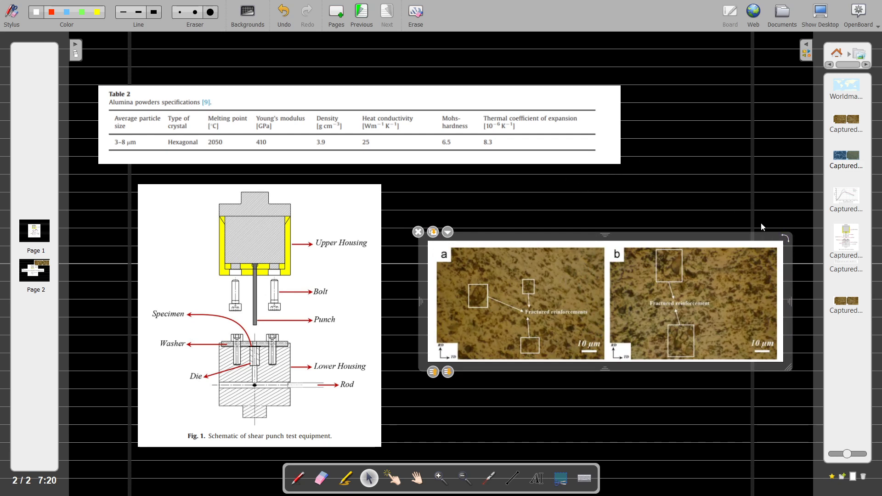
Try rotating the micrograph image counterclockwise and turn it back to horizontal.
left_click(784, 237)
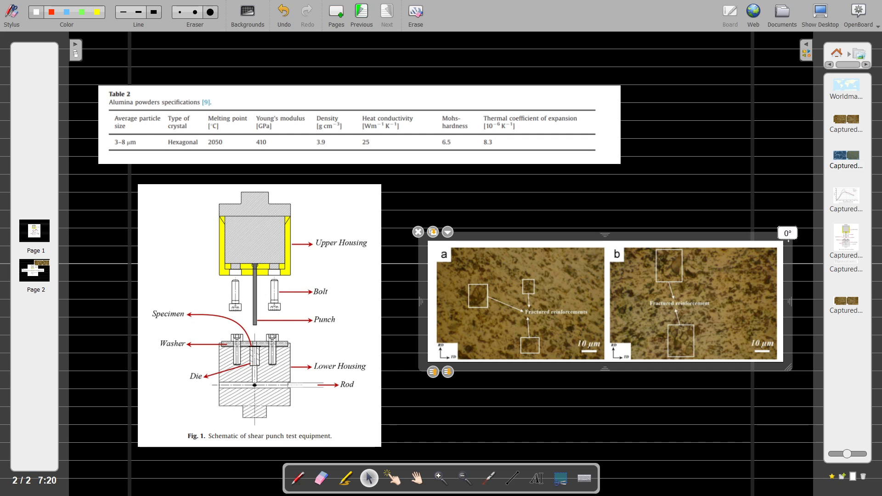
left_click_drag(788, 241, 754, 180)
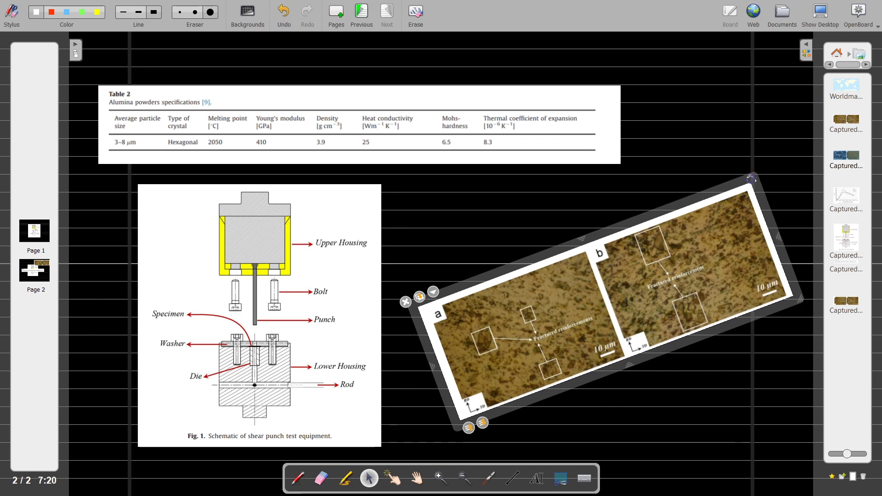
left_click_drag(751, 176, 763, 240)
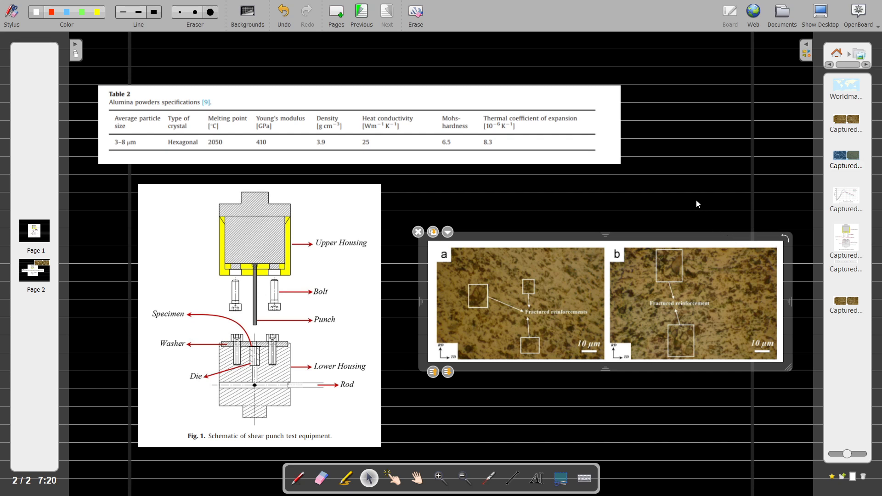
Duplicate the micrograph image and arrange the copy directly above the original.
left_click(433, 233)
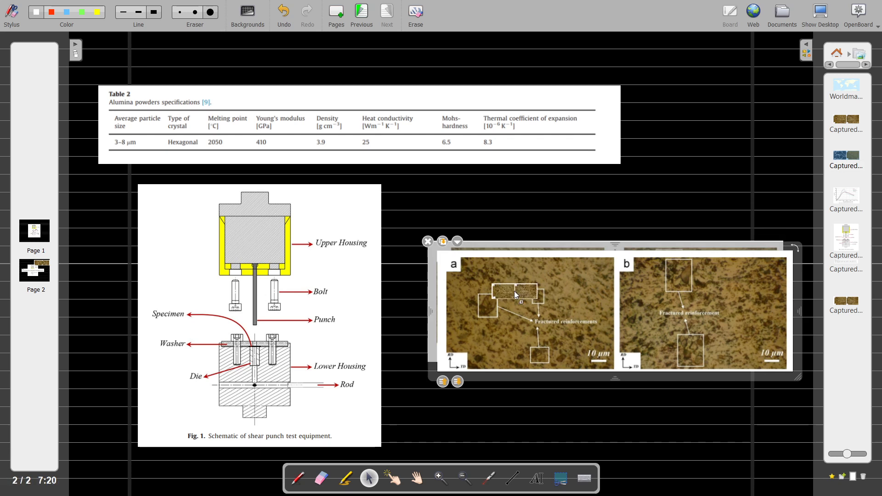
left_click_drag(536, 244, 538, 93)
left_click(517, 297)
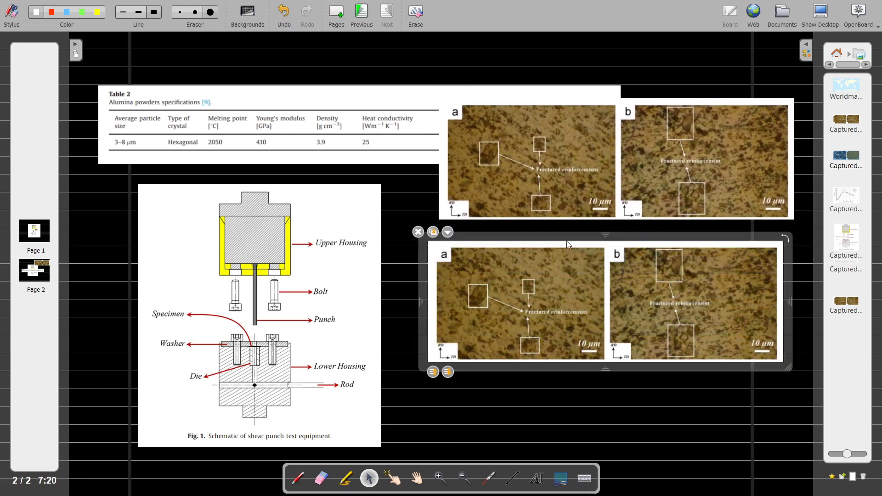
left_click_drag(566, 241, 553, 293)
left_click(600, 139)
left_click_drag(644, 112, 578, 190)
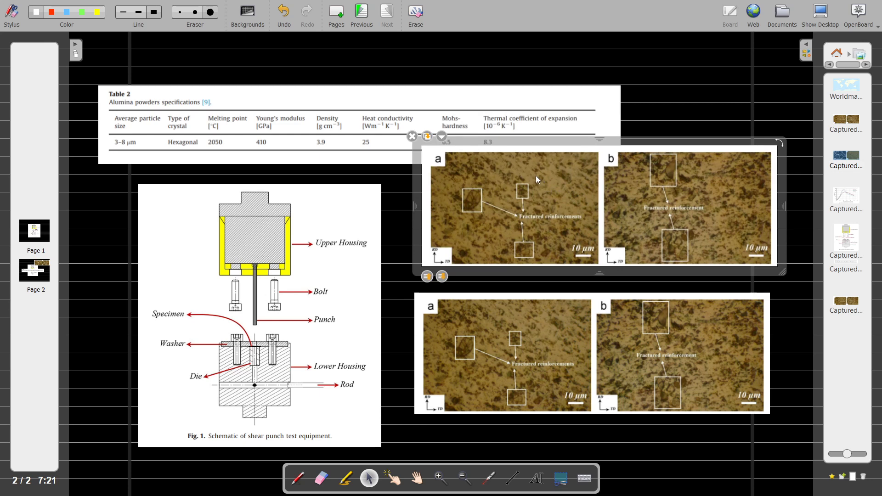
Delete the upper micrograph copy and move the remaining image up, level with the middle of the schematic.
left_click(412, 137)
left_click(474, 318)
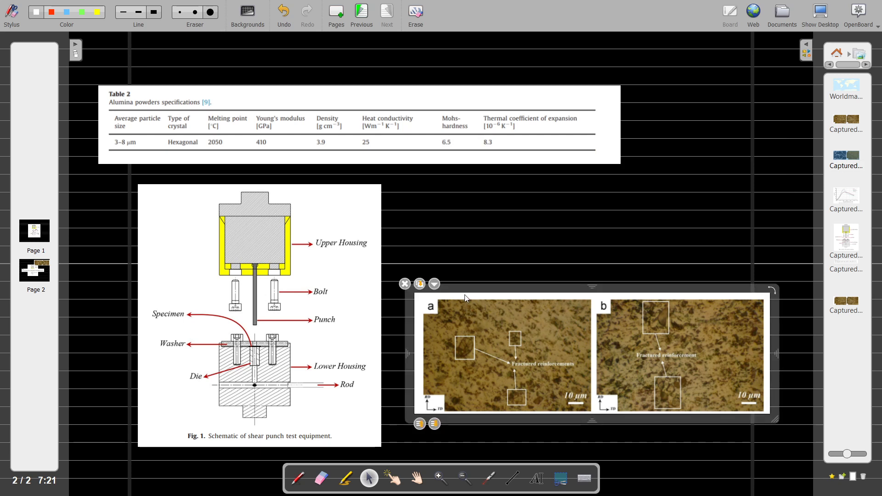
left_click_drag(467, 299, 469, 239)
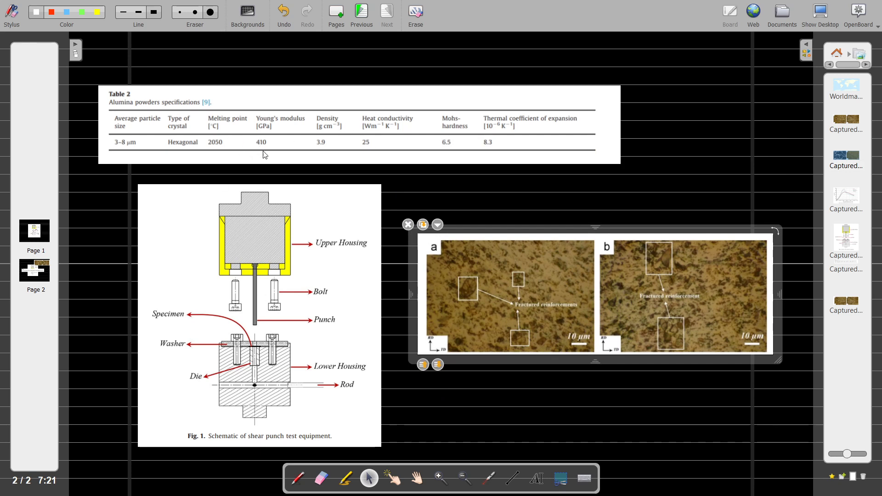
Add a new page and place the ruler and the compass from the applications library across its upper part.
left_click(338, 17)
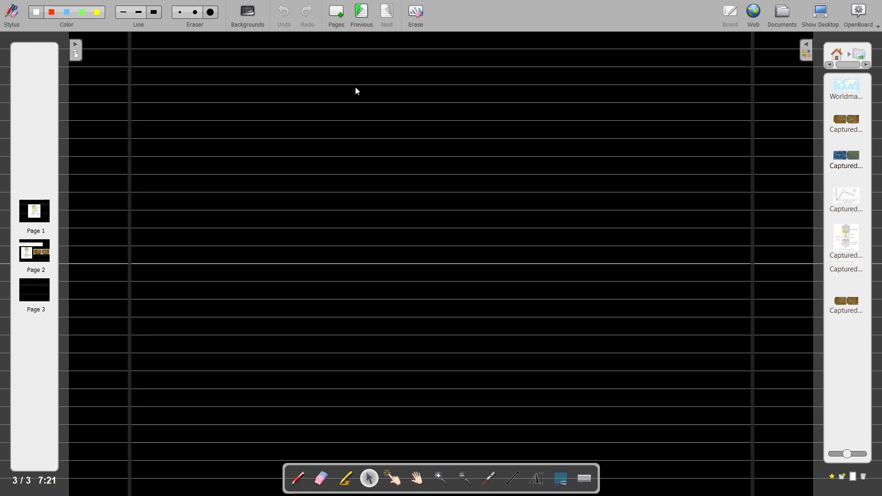
left_click(836, 55)
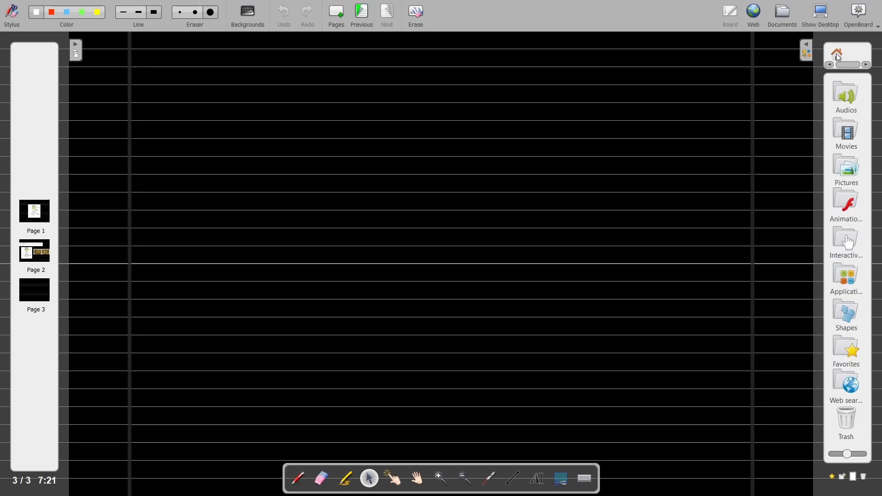
left_click(847, 278)
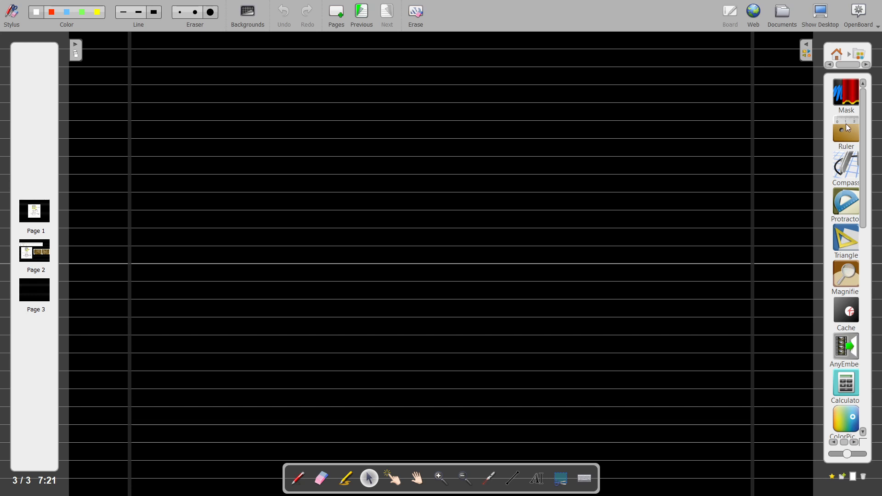
left_click_drag(849, 129, 247, 93)
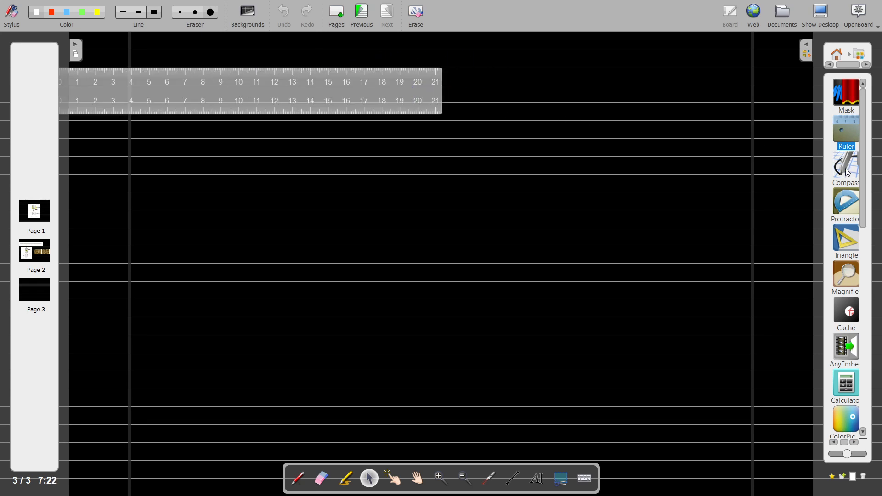
left_click_drag(848, 172, 645, 105)
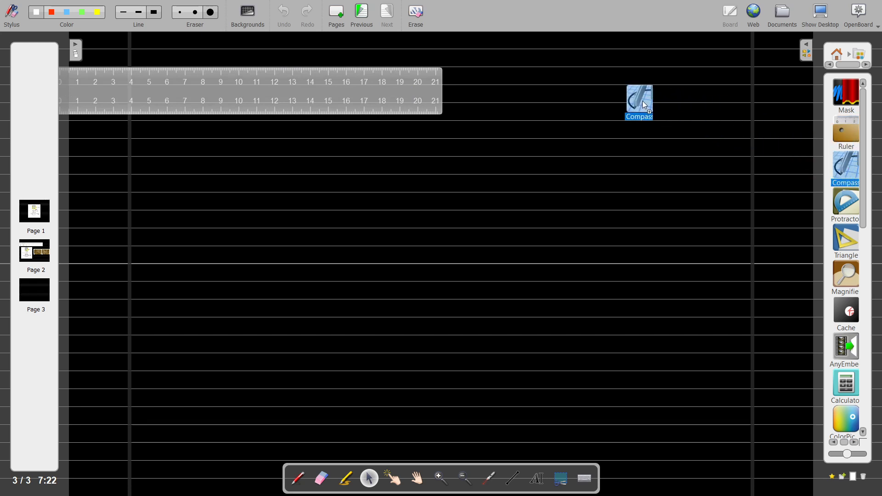
left_click_drag(577, 110, 576, 109)
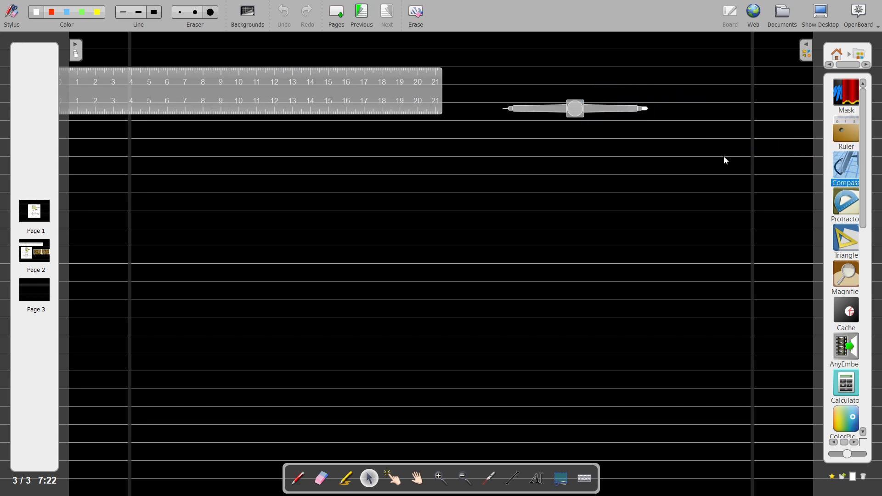
Place the protractor on the page below the ruler and the triangle beside it.
left_click(850, 206)
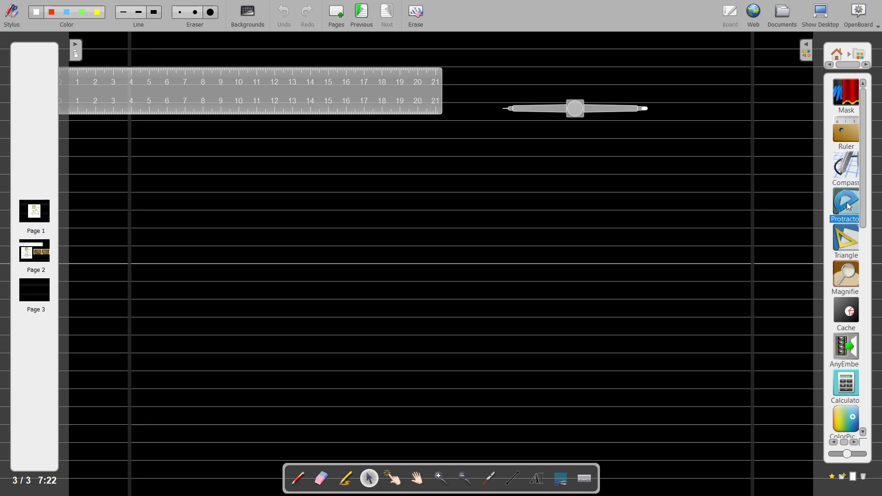
left_click_drag(849, 202, 215, 214)
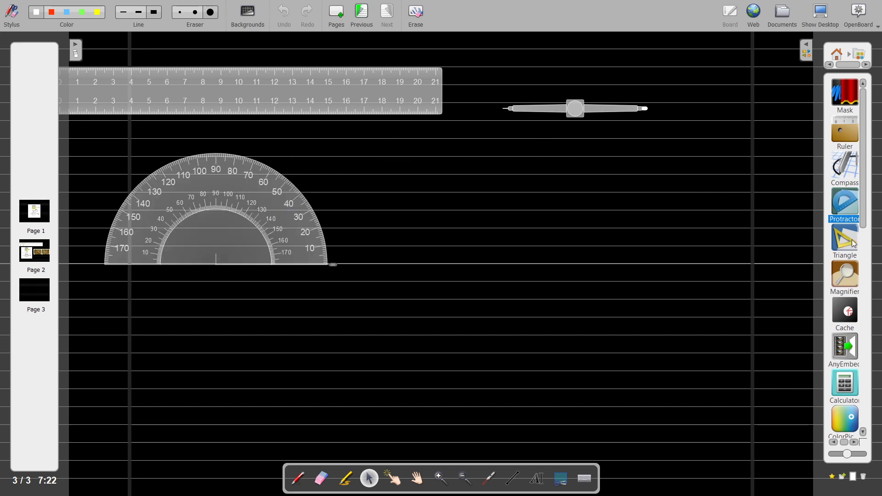
left_click_drag(854, 244, 464, 211)
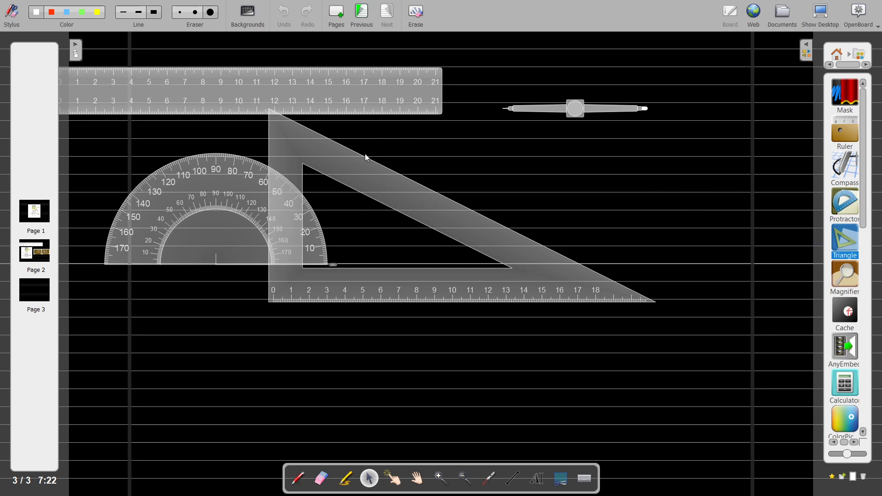
Move the ruler below the triangle and draw a white pen line along its upper edge from 0 to 5.
mouse_move(294, 99)
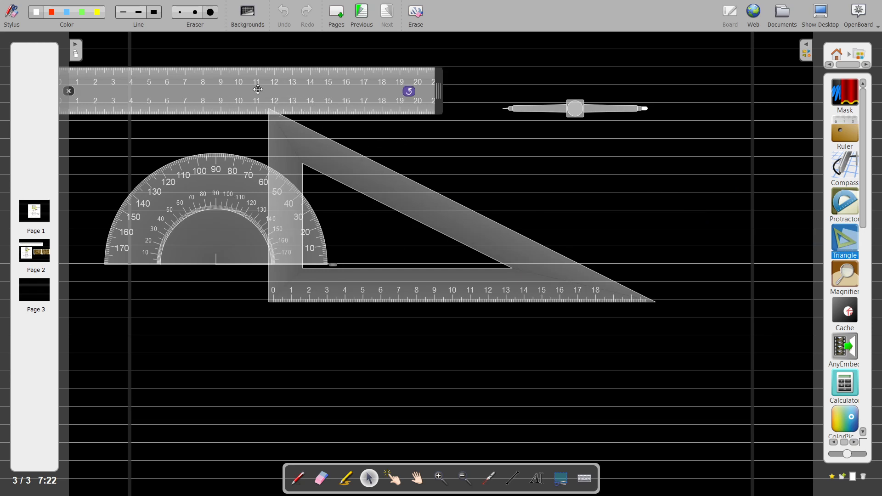
left_click_drag(175, 86, 248, 373)
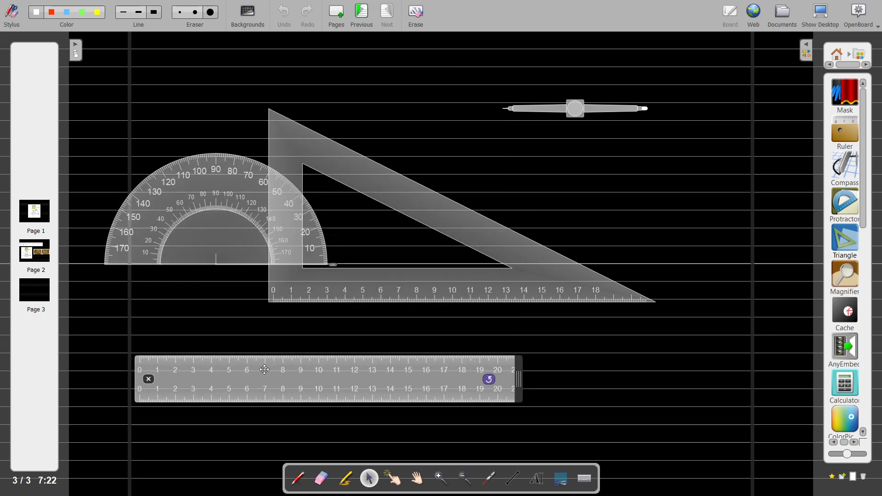
left_click(299, 479)
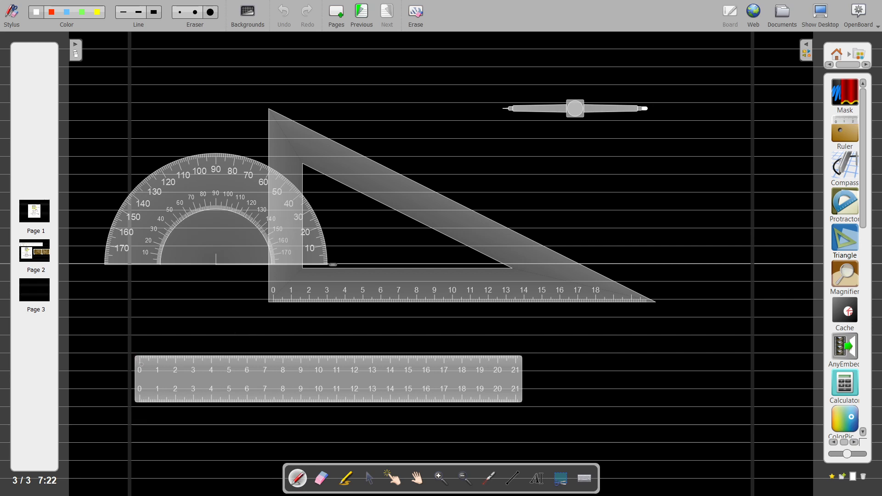
left_click(140, 354)
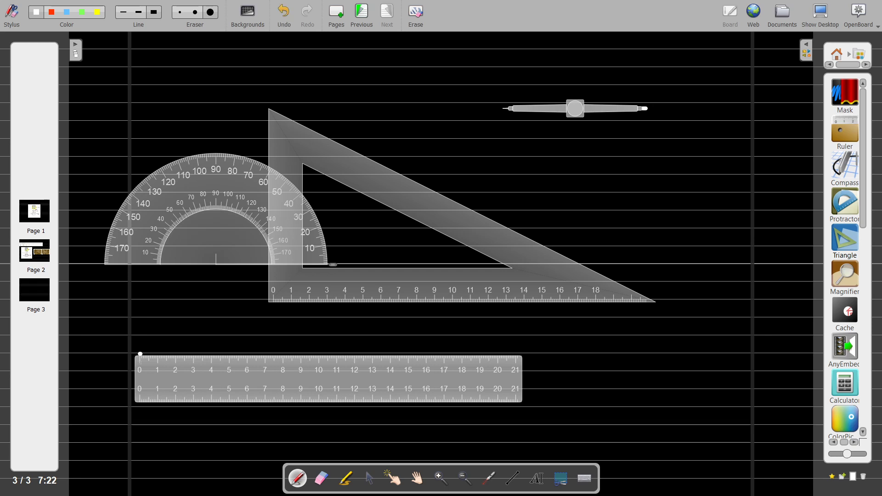
left_click_drag(140, 361, 221, 372)
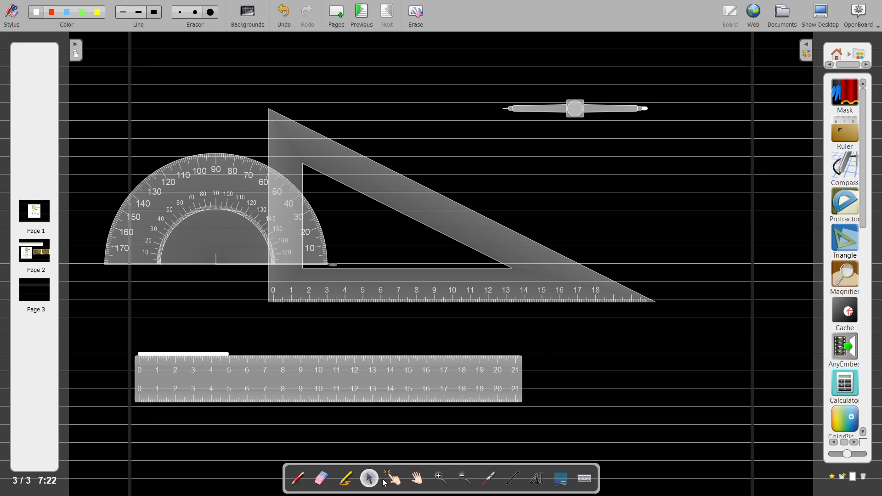
Rotate the ruler slightly counterclockwise about its zero end and shorten it to just past the 4 mark.
mouse_move(399, 384)
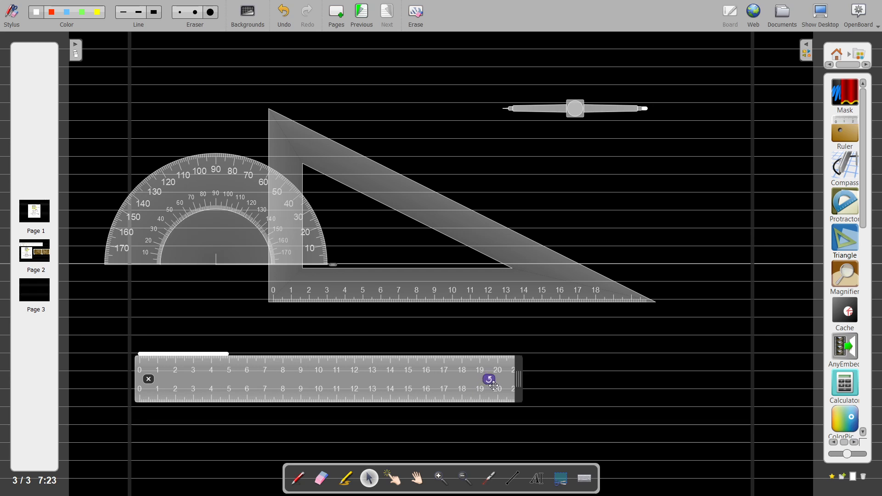
left_click_drag(489, 378, 349, 363)
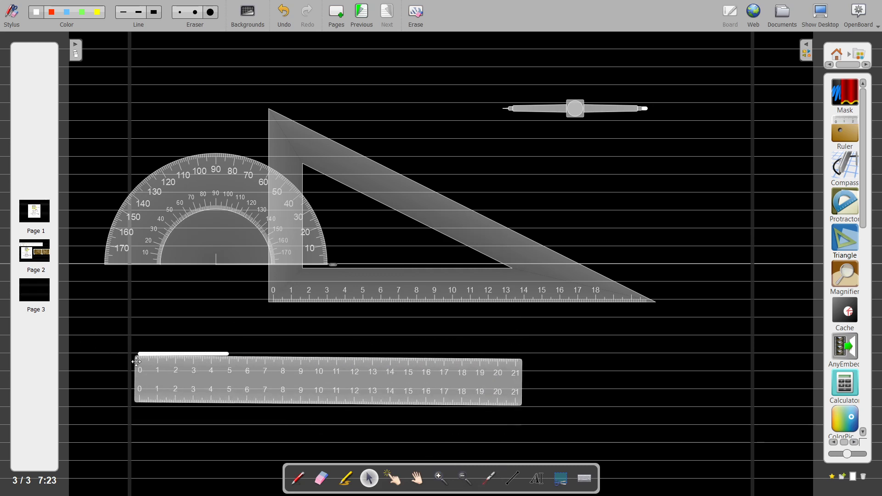
mouse_move(477, 388)
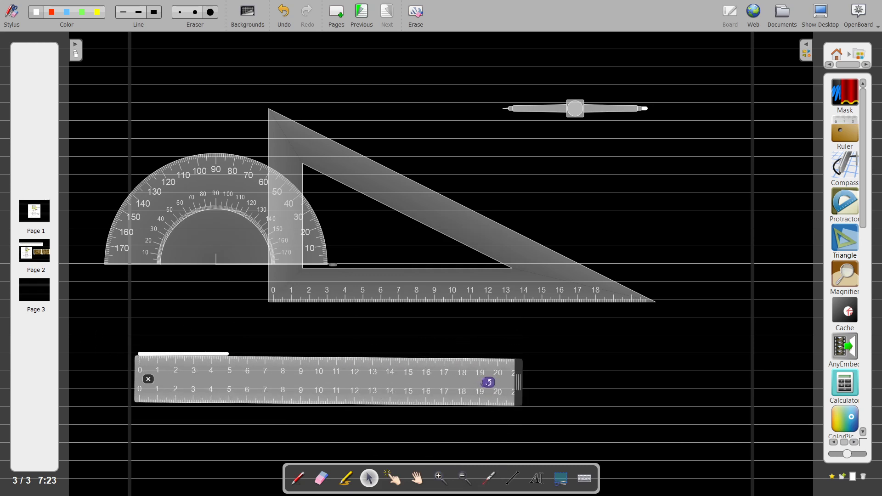
left_click_drag(488, 382, 420, 324)
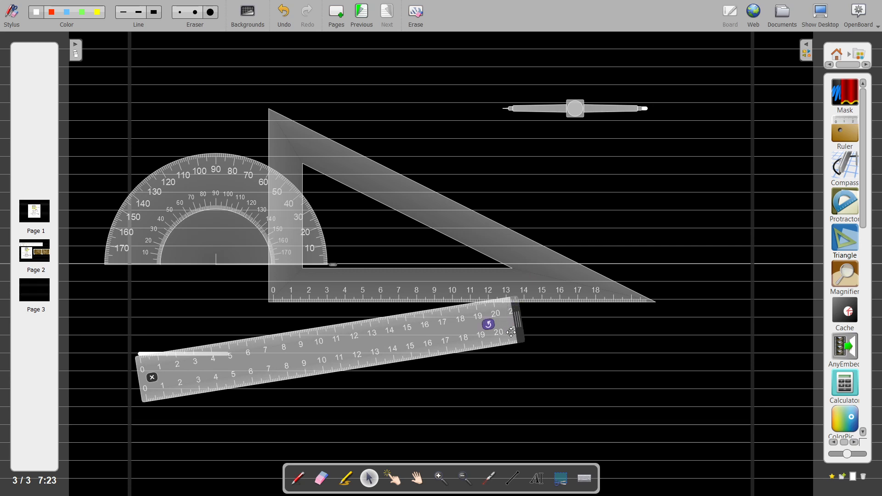
left_click_drag(518, 319, 234, 403)
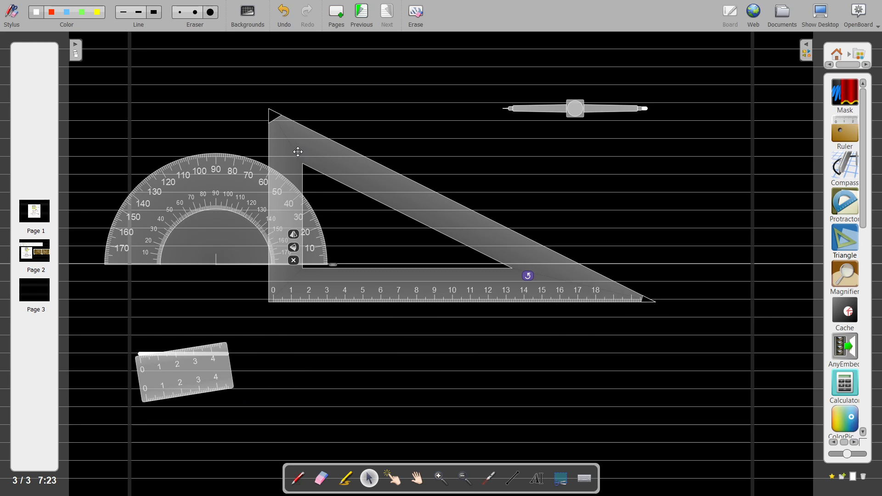
Move the triangle down below the compass, shorten its base to just past the 8 mark, and stretch its height upward.
left_click_drag(302, 148, 360, 255)
mouse_move(575, 372)
left_mouse_down()
mouse_move(534, 259)
mouse_move(574, 369)
left_mouse_up()
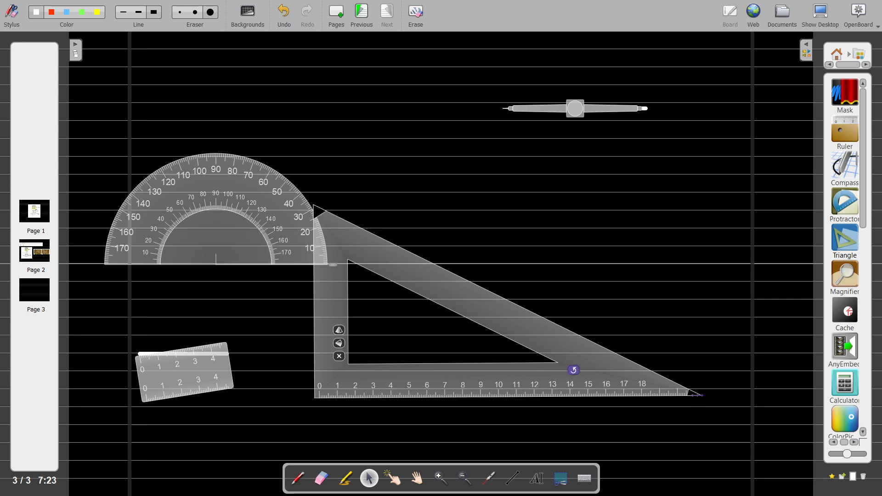
left_click_drag(702, 393, 503, 393)
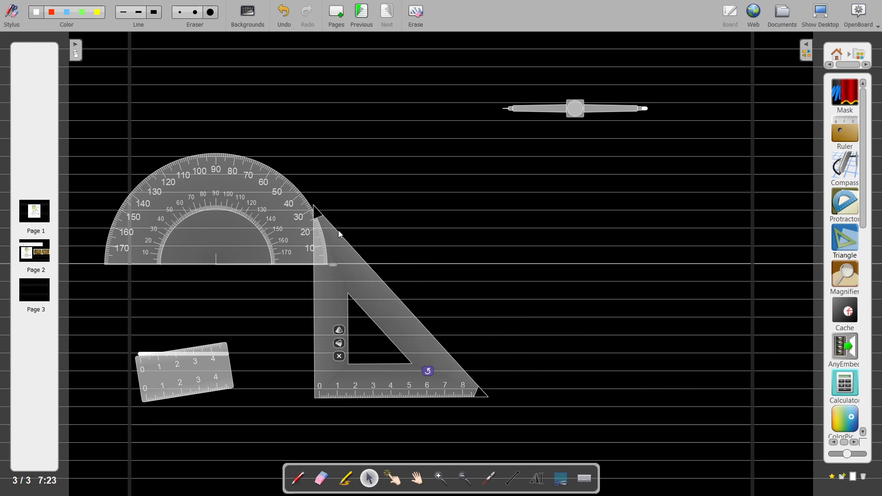
left_click_drag(320, 206, 320, 95)
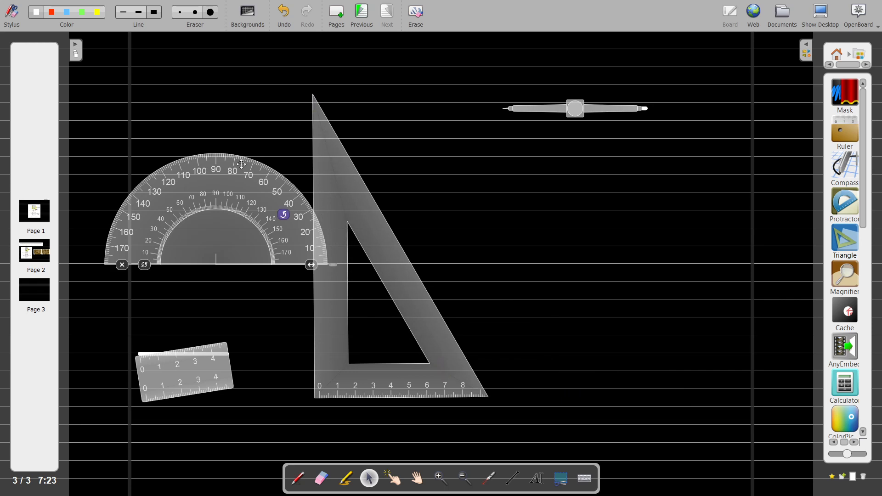
Move the protractor to the other side of the triangle, tilt it clockwise about 20°, and shrink it to roughly half size.
left_click_drag(237, 179, 576, 254)
mouse_move(490, 283)
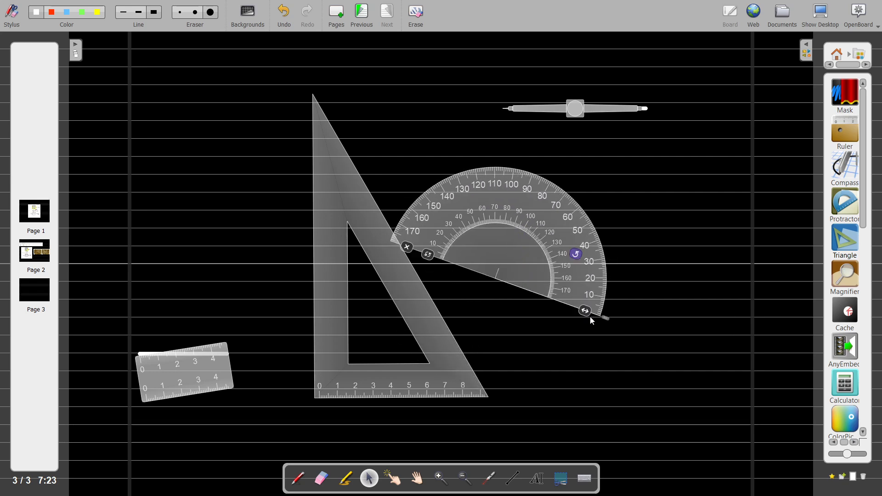
left_click_drag(585, 311, 547, 296)
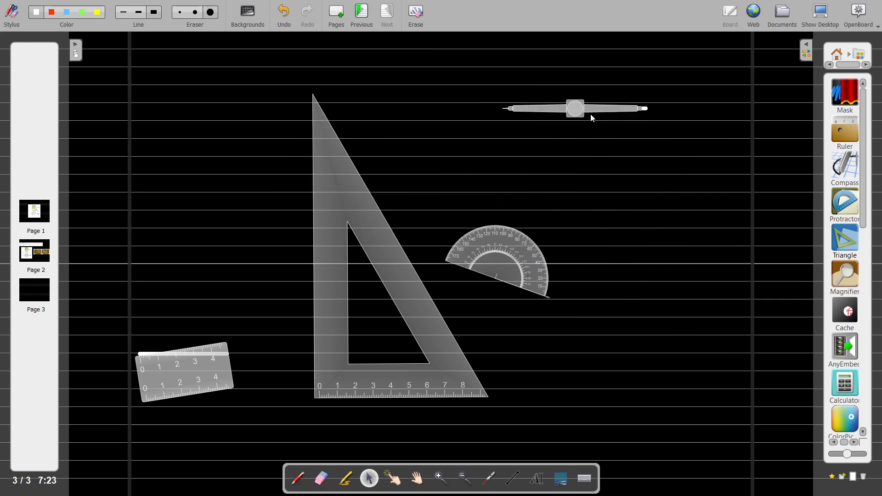
Move the compass down above the protractor, draw a white pen dot beside it, and set the compass needle on the dot.
mouse_move(600, 109)
left_click_drag(600, 109, 574, 168)
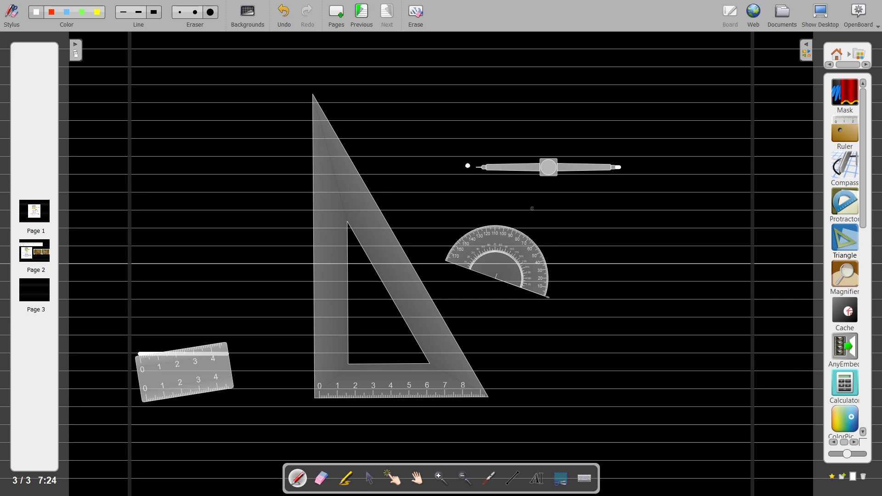
left_click(370, 480)
mouse_move(575, 165)
left_mouse_down()
mouse_move(573, 156)
mouse_move(566, 163)
left_mouse_up()
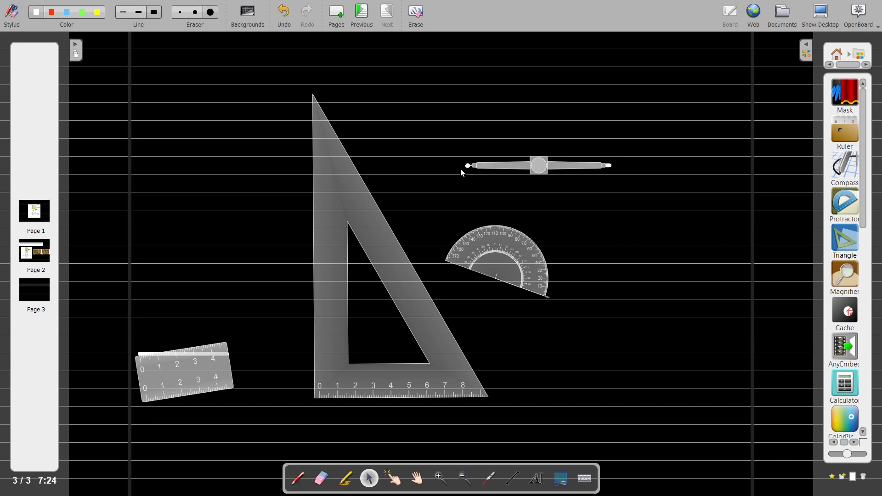
Lay the ruler level under the compass, lengthened past 11, open the compass to 9 cm, and move the ruler down onto the protractor.
mouse_move(594, 165)
left_click_drag(202, 368, 678, 192)
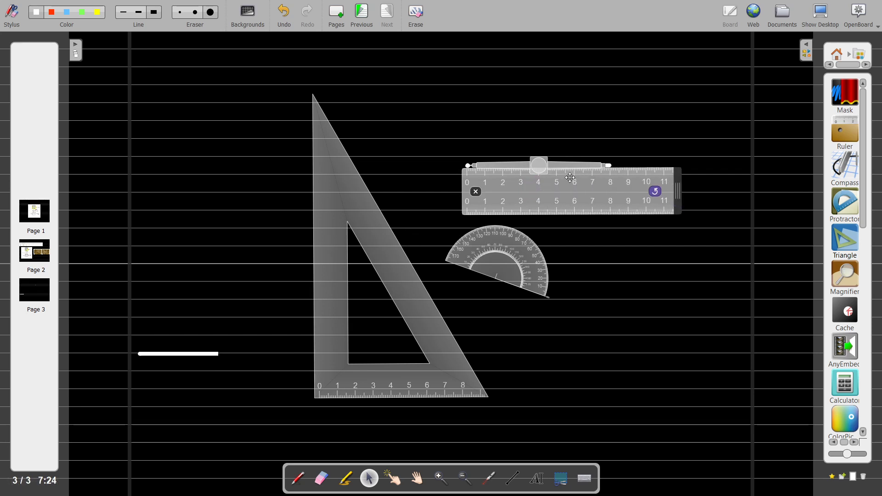
mouse_move(587, 175)
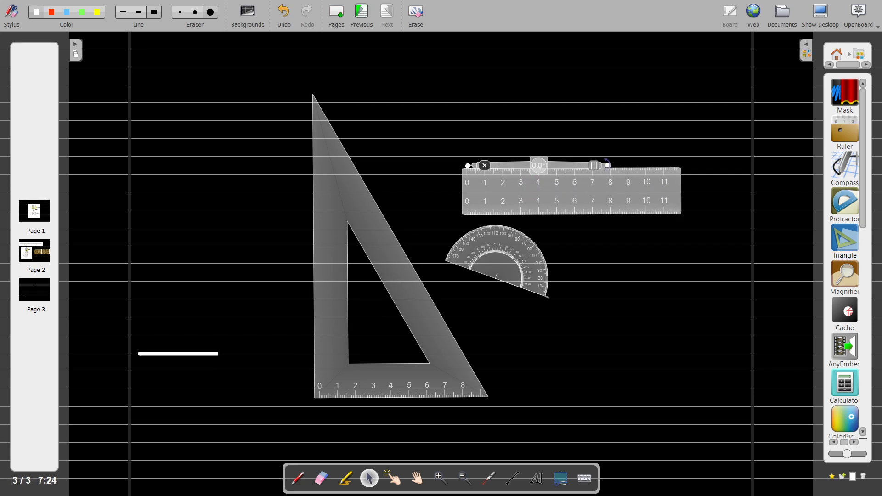
mouse_move(610, 166)
left_click_drag(597, 165, 611, 166)
mouse_move(604, 165)
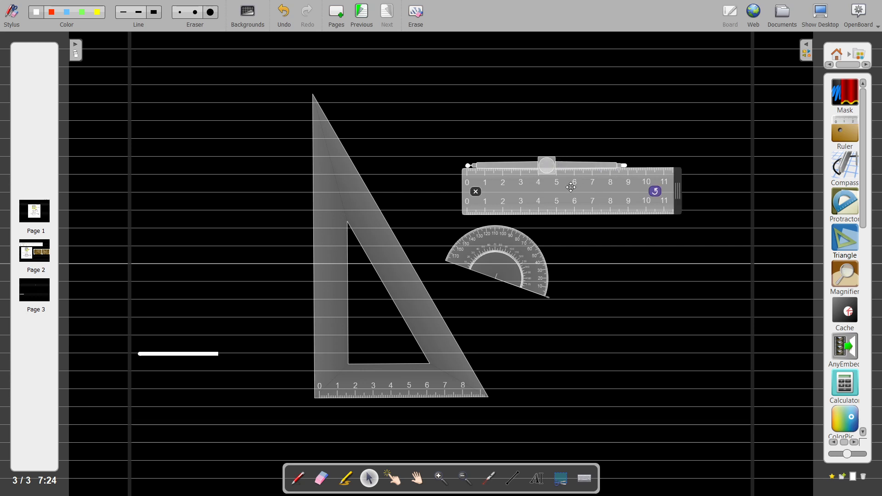
left_click_drag(563, 187, 574, 281)
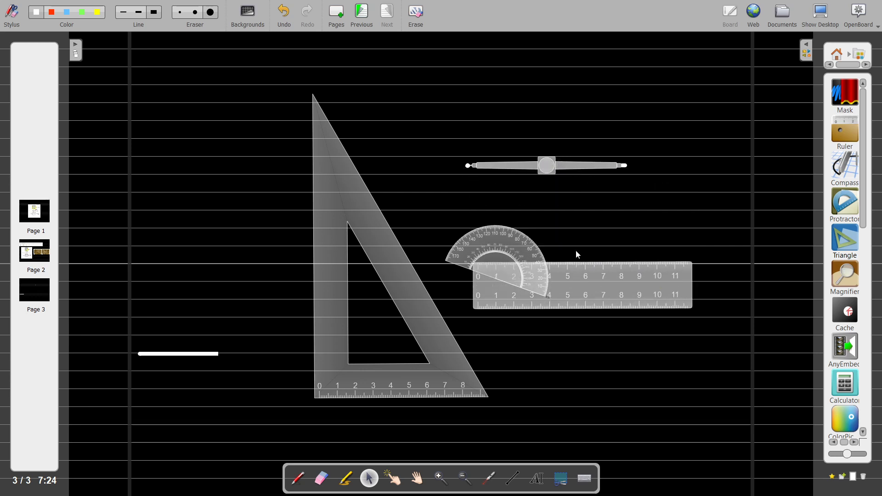
Draw a white arc with the compass from horizontal to about 13° below it, and swing the compass back to horizontal.
mouse_move(577, 166)
mouse_move(623, 165)
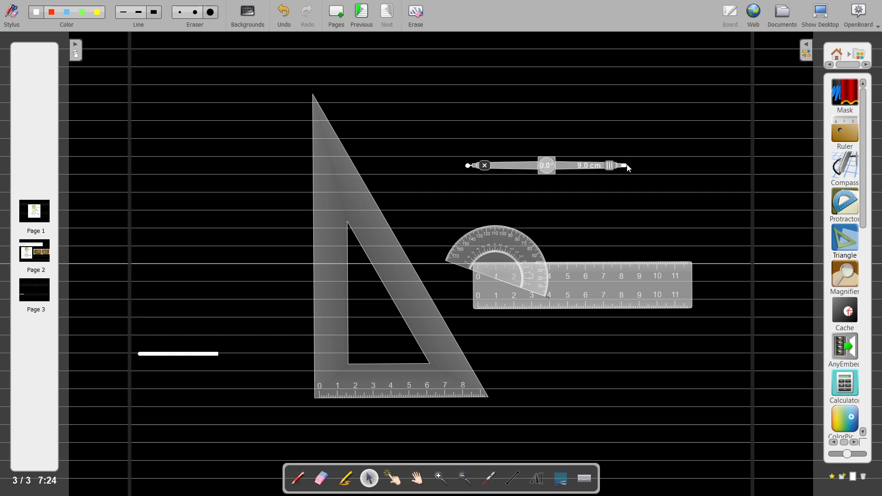
mouse_move(627, 166)
left_mouse_down()
mouse_move(611, 106)
mouse_move(574, 49)
mouse_move(626, 154)
mouse_move(616, 209)
mouse_move(618, 201)
left_mouse_up()
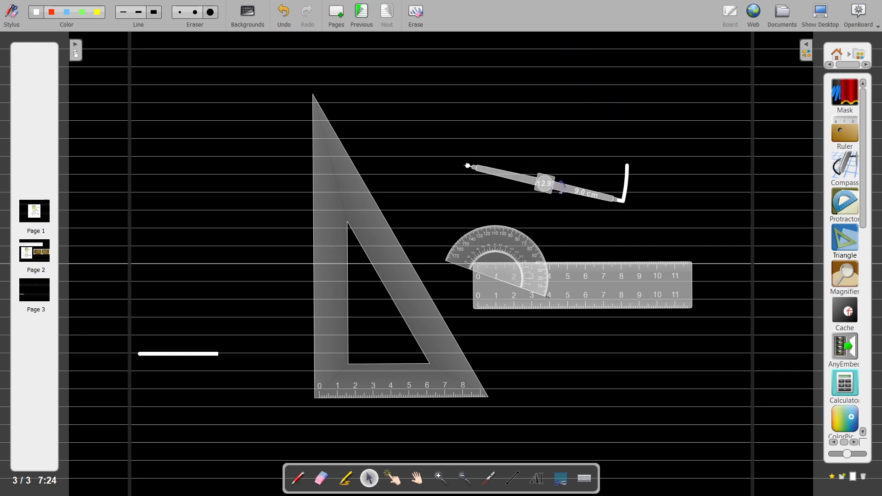
left_click_drag(562, 187, 562, 186)
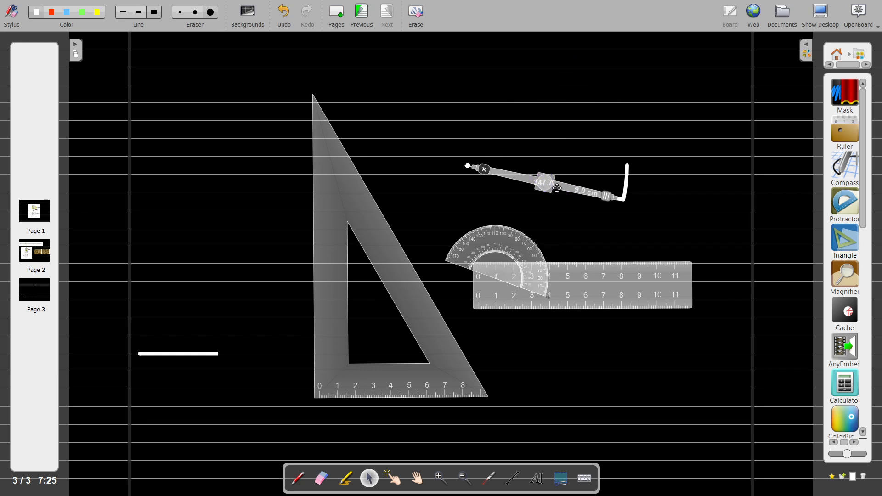
left_click(626, 201)
mouse_move(625, 201)
left_mouse_down()
mouse_move(633, 167)
mouse_move(624, 166)
left_mouse_up()
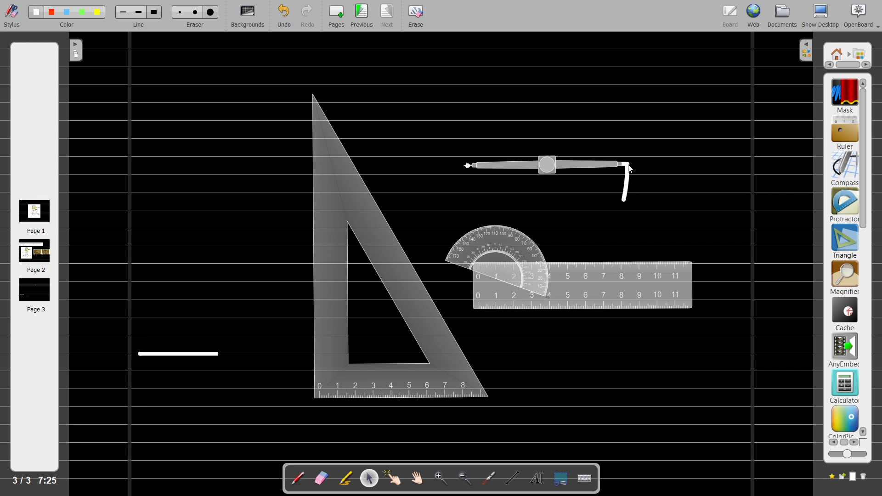
Extend the compass arc to about 30° above horizontal and annotate the angle with a pen baseline, a curved arrow and 30°.
left_click_drag(626, 164, 622, 74)
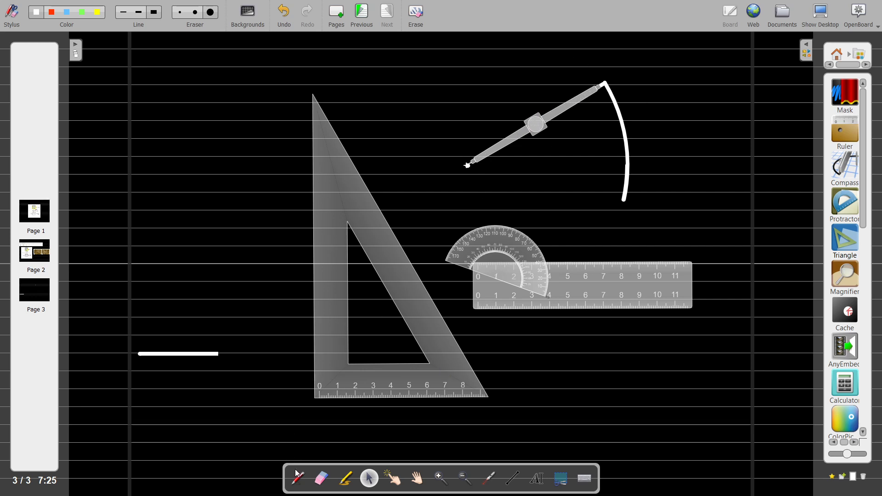
left_click_drag(437, 167, 594, 166)
mouse_move(518, 143)
left_mouse_down()
mouse_move(523, 165)
mouse_move(534, 155)
left_mouse_up()
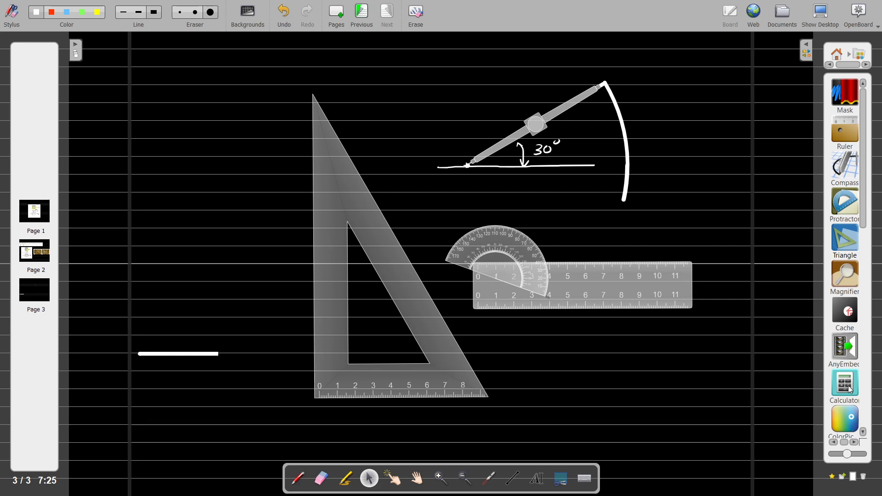
Place the calculator from the applications library on the page and move it to the upper area beside the triangle.
left_click_drag(850, 390, 595, 251)
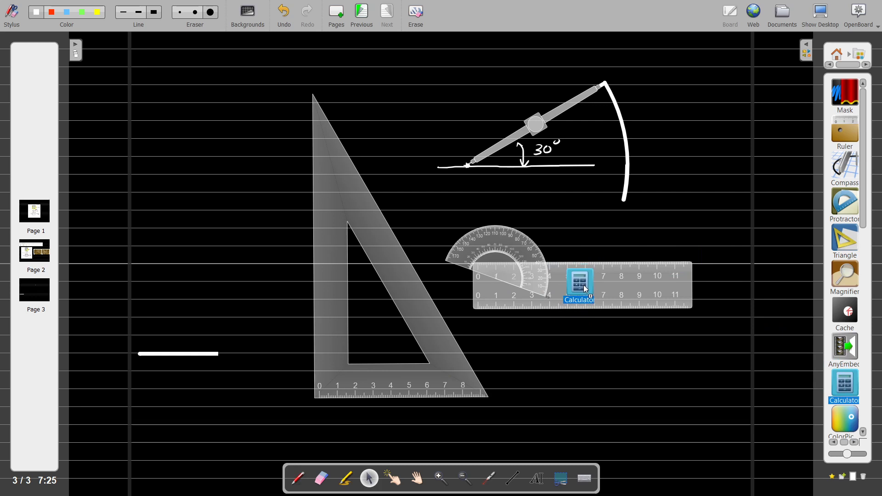
left_click_drag(599, 229, 597, 225)
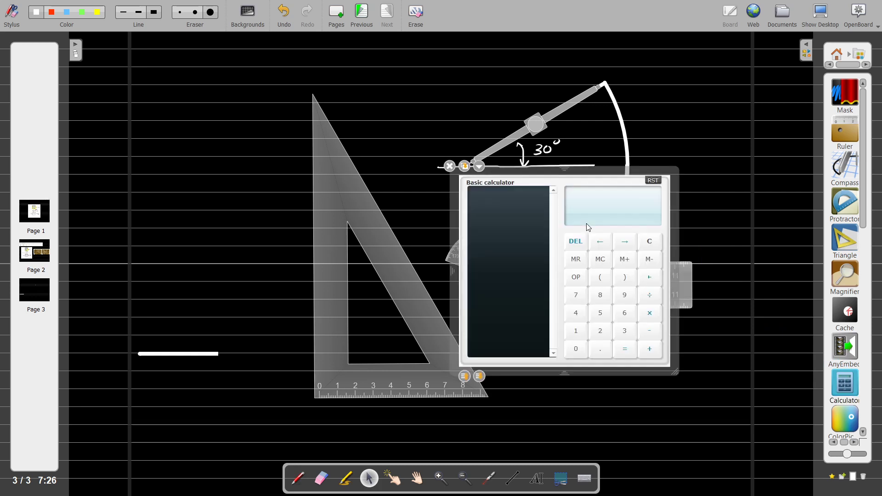
left_click_drag(603, 175, 229, 68)
Calculate 1+3 on the placed calculator.
left_click(213, 225)
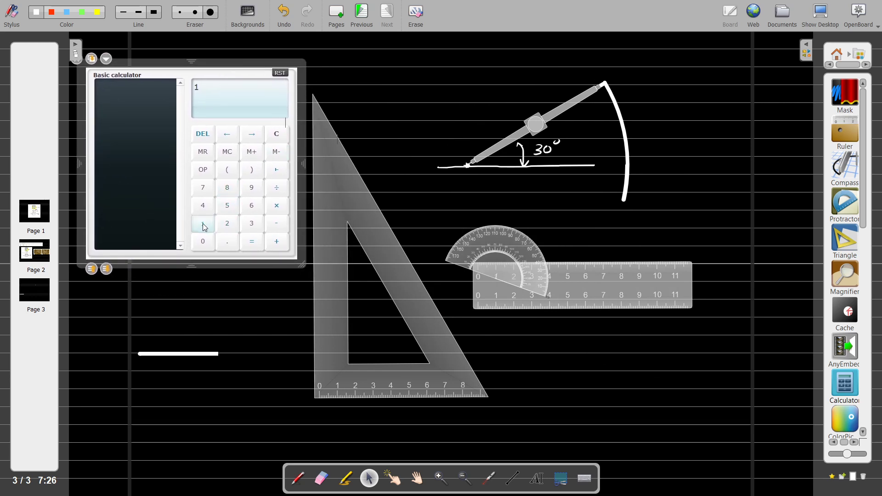
left_click(277, 242)
left_click(252, 224)
left_click(253, 243)
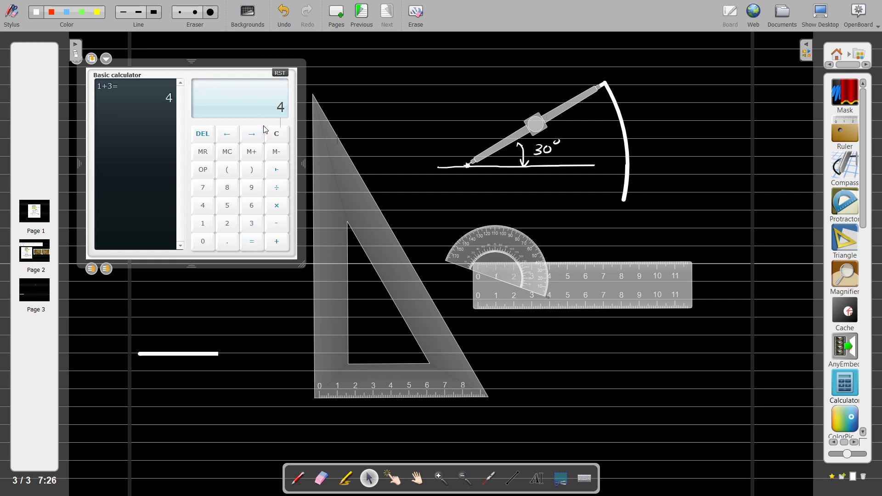
Handwrite "1 + 3 = ? → ? = 4" with the pen above the compass and underline the 4.
left_click(297, 479)
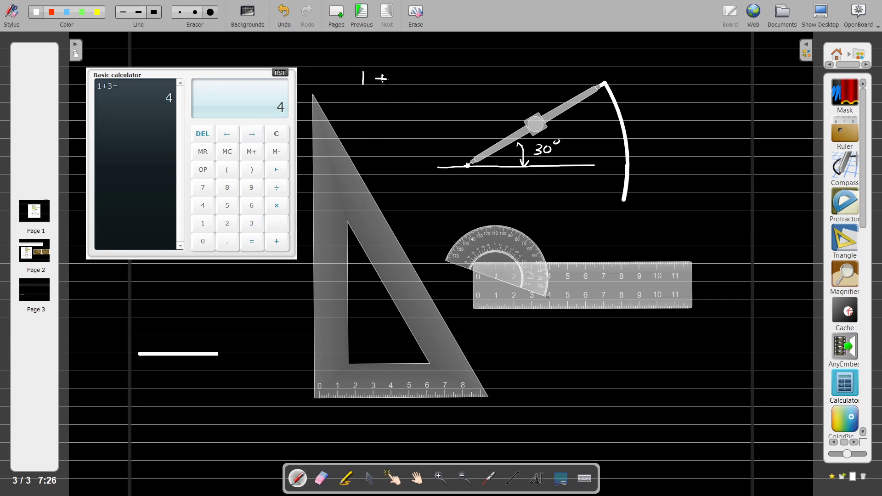
left_click_drag(395, 70, 396, 84)
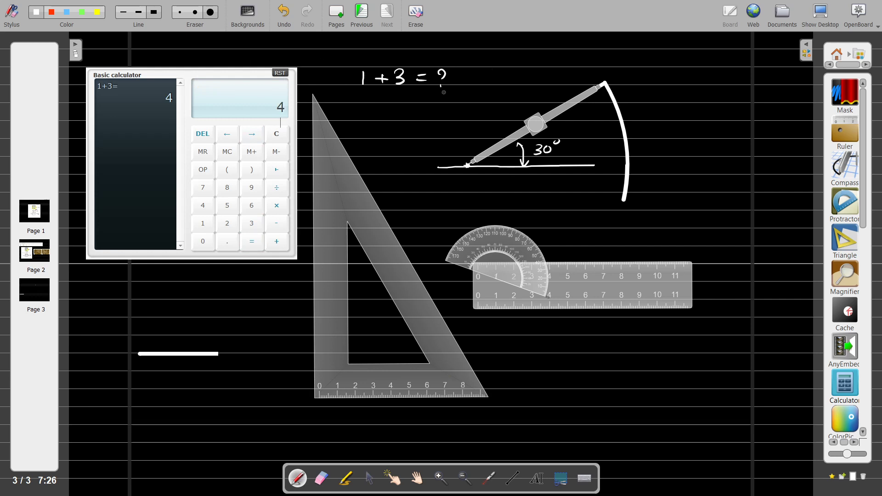
left_click_drag(466, 74, 505, 75)
mouse_move(493, 70)
left_mouse_down()
mouse_move(496, 82)
mouse_move(574, 84)
left_mouse_up()
left_click(527, 85)
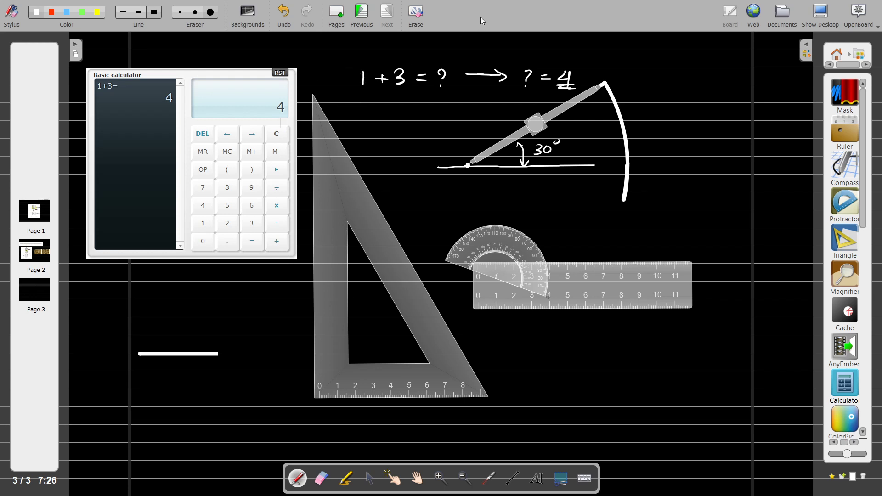
Open the document manager and rename the current document, 06/08/2020 7:04, as "Latihan 1".
left_click(788, 17)
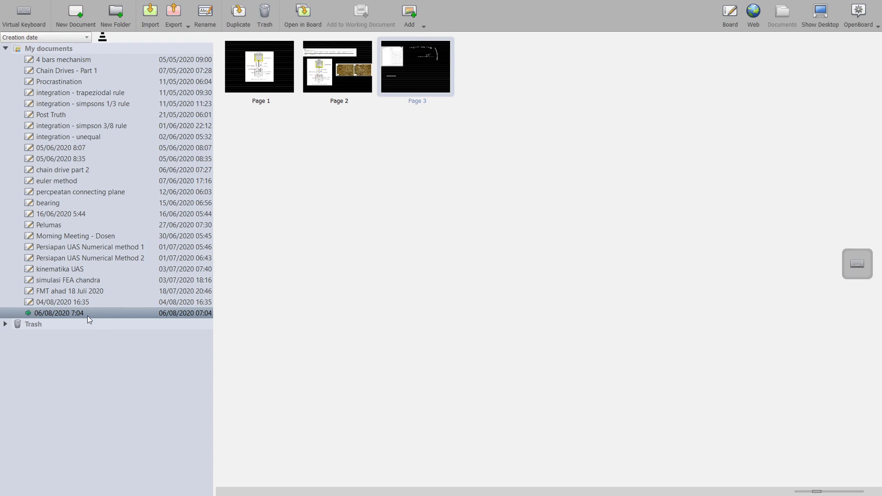
left_click(48, 313)
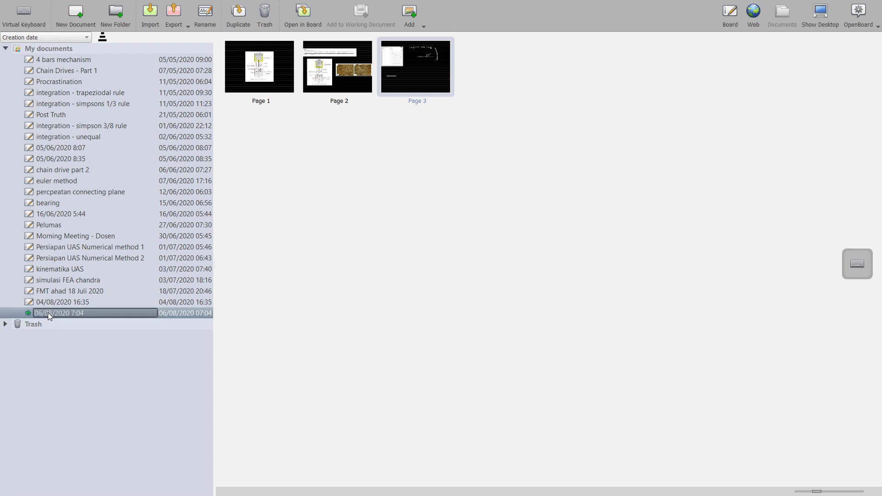
double_click(50, 314)
left_click(49, 315)
left_click_drag(82, 314, 25, 316)
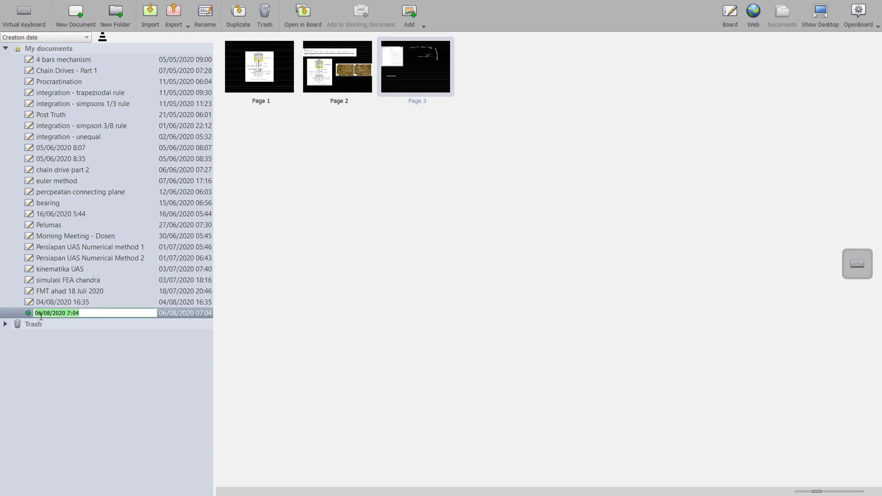
type("Latihan 1")
key("Return")
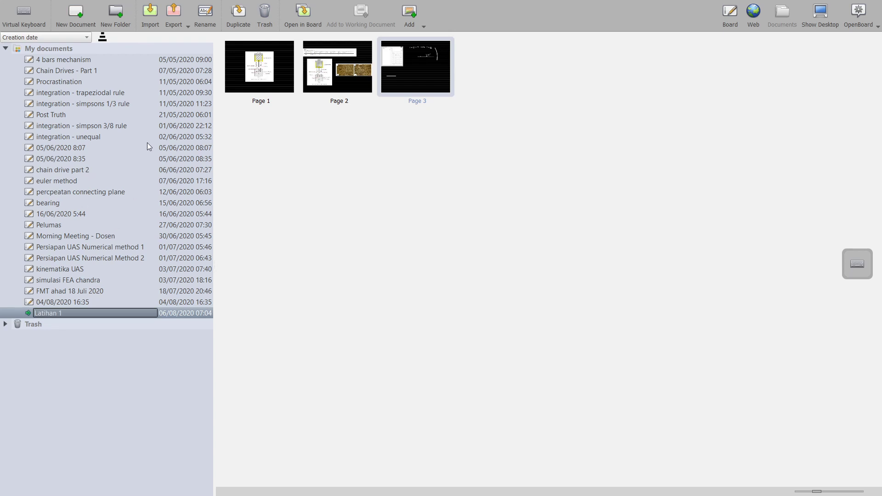
Export the document to PDF as Latihan 1.pdf in the LJM - Tim Video Perkuliahan folder.
left_click(176, 16)
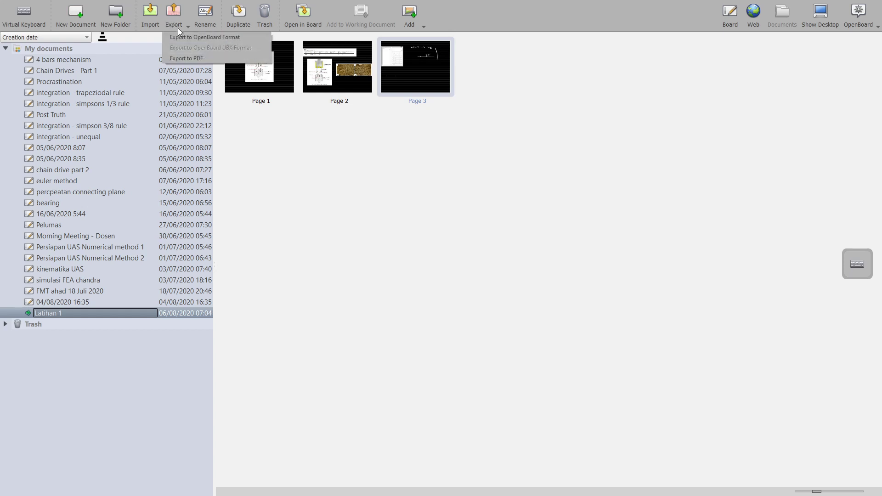
left_click(186, 59)
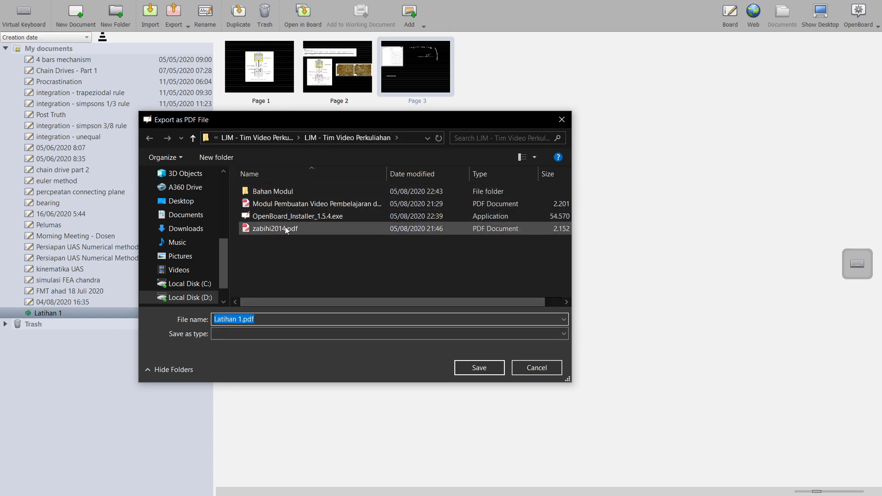
left_click(478, 368)
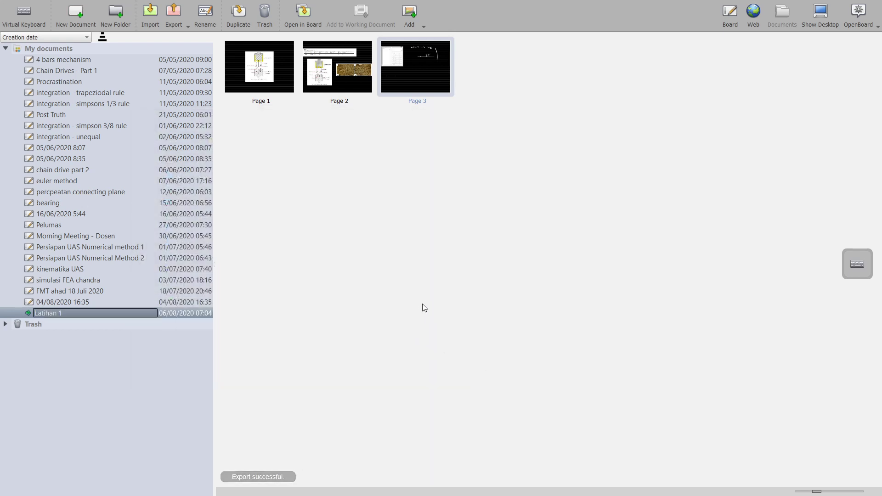
Quit the whiteboard program.
left_click(860, 20)
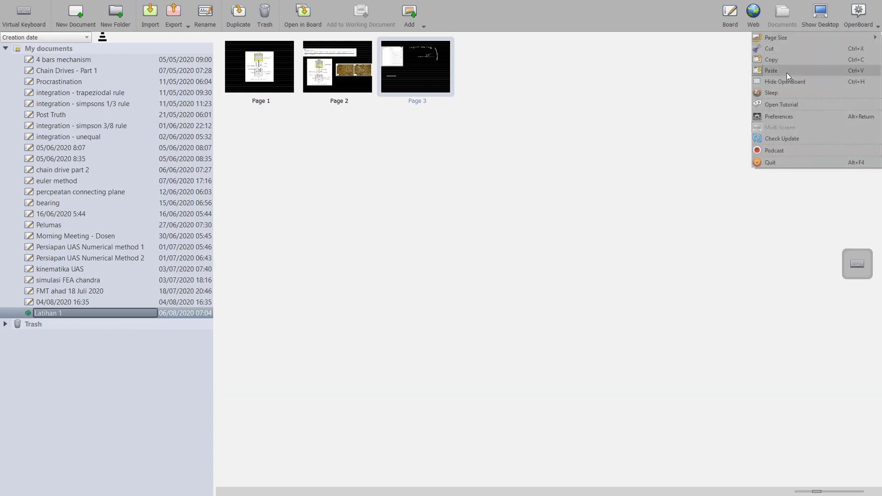
left_click(758, 164)
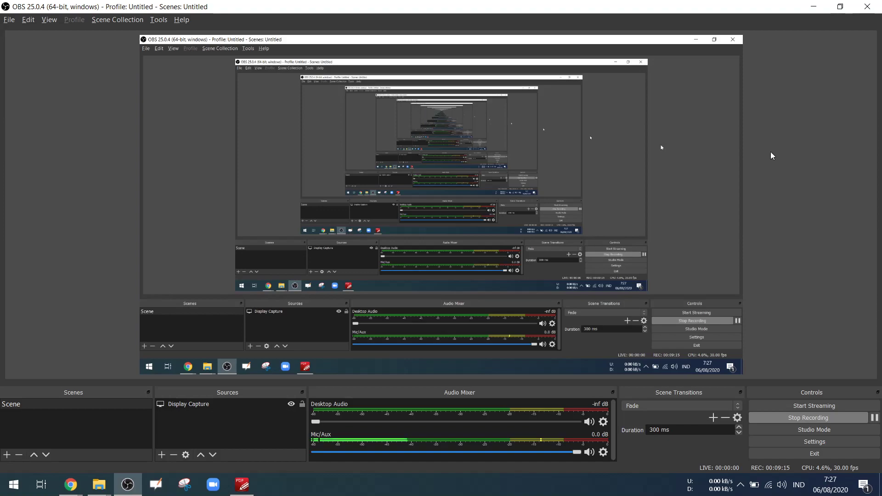
Switch to File Explorer and open the exported Latihan 1.pdf from the LJM - Tim Video Perkuliahan folder.
left_click(813, 7)
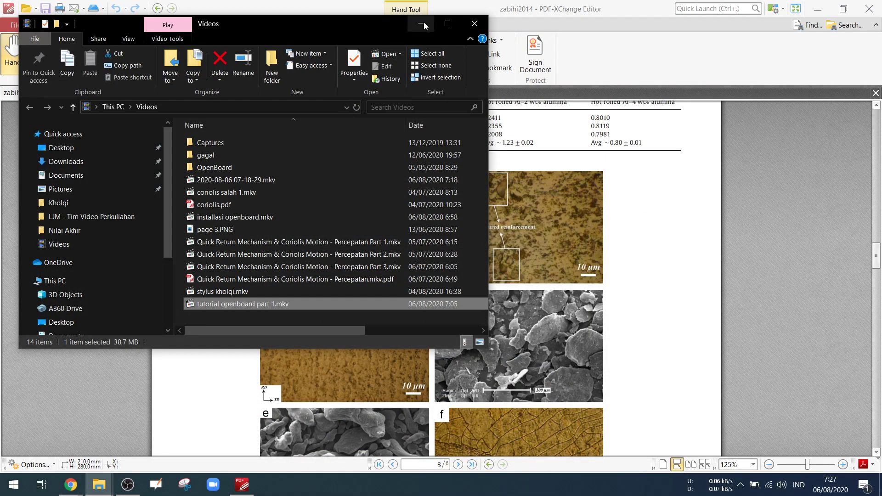
left_click(99, 484)
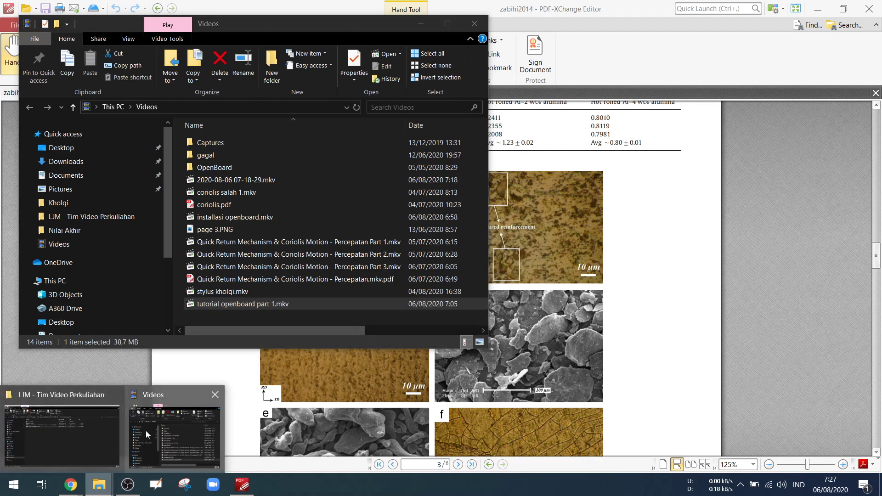
left_click(76, 437)
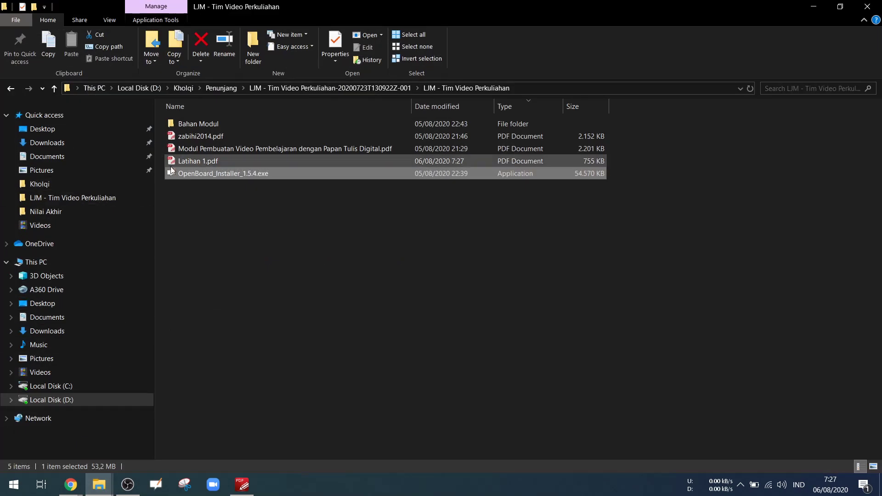
left_click(188, 161)
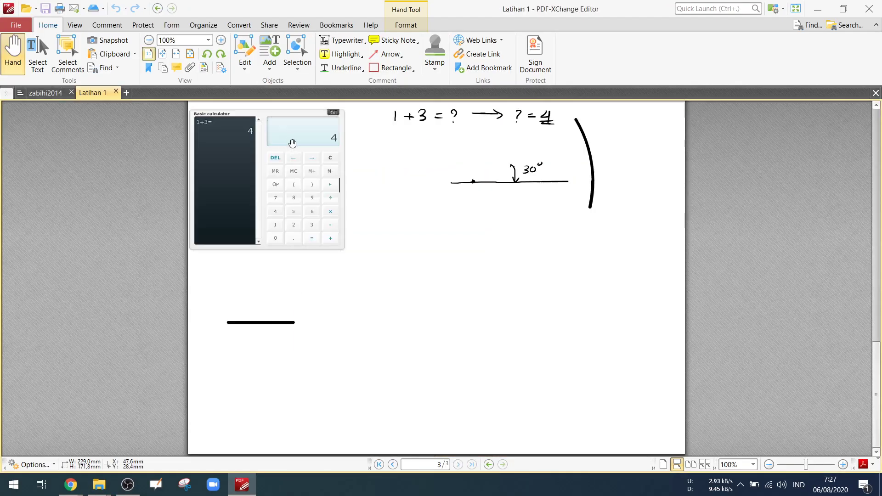
Examine the figures, table, calculator and handwriting on all three pages of the exported PDF.
left_click_drag(395, 172, 406, 299)
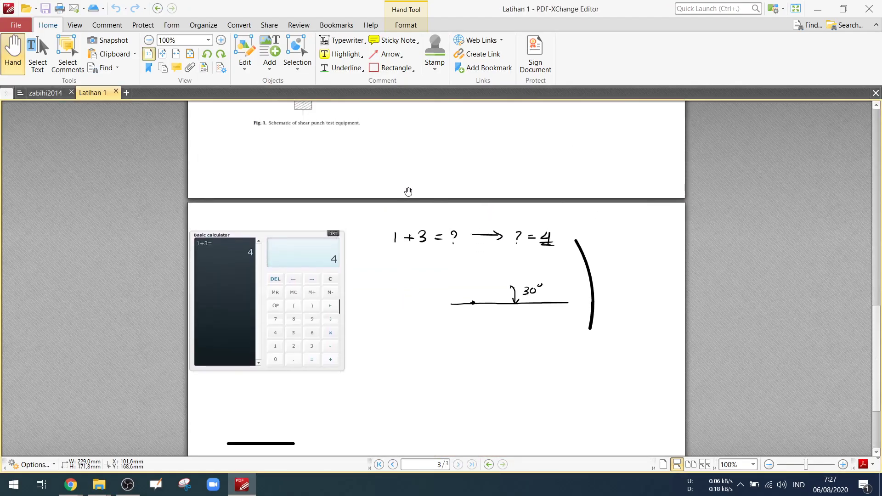
left_click_drag(407, 191, 392, 354)
scroll(391, 354, "up", 10)
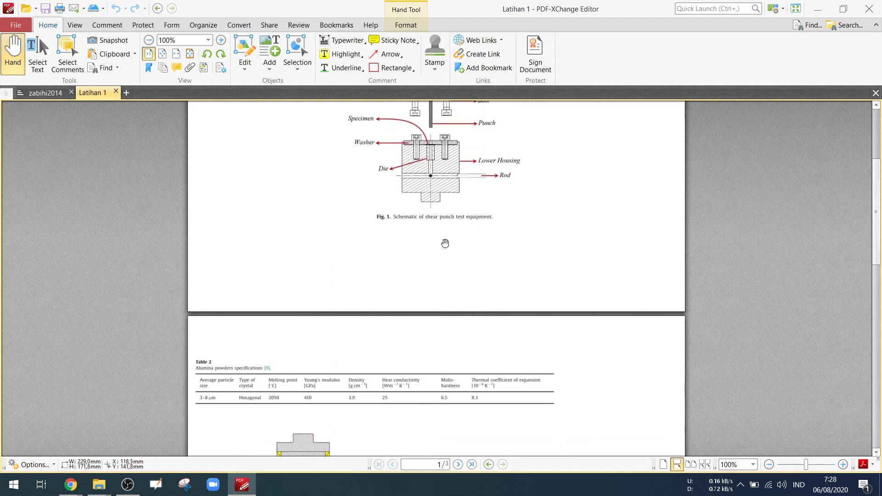
scroll(427, 294, "down", 5)
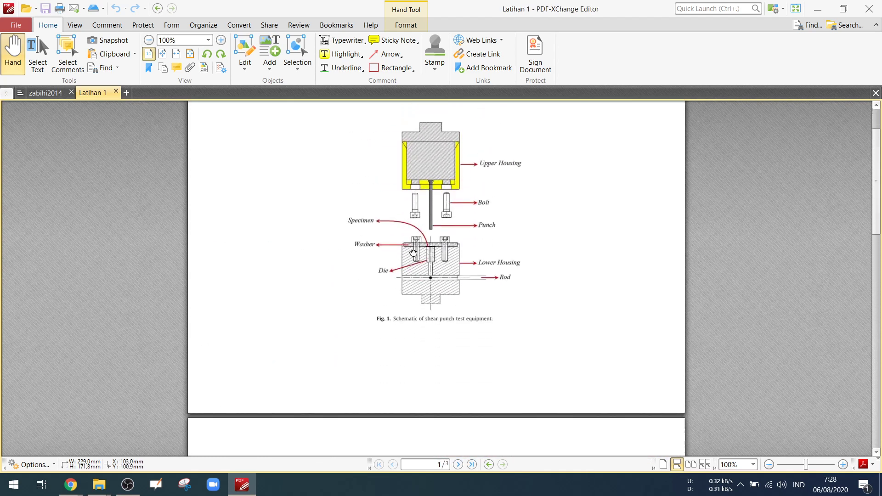
scroll(399, 301, "down", 12)
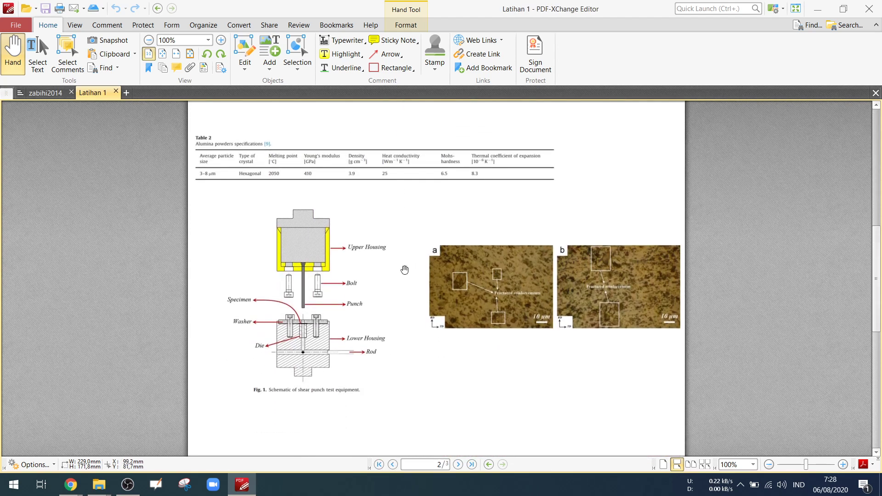
scroll(424, 308, "down", 15)
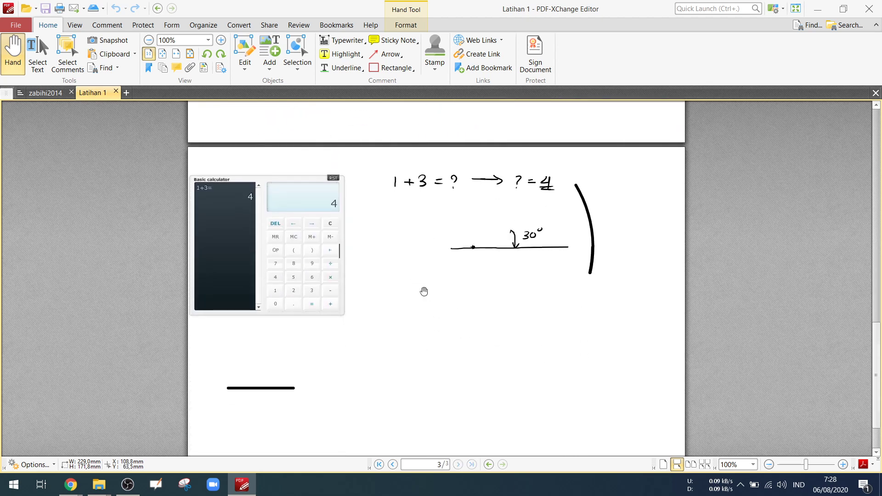
scroll(419, 312, "up", 2)
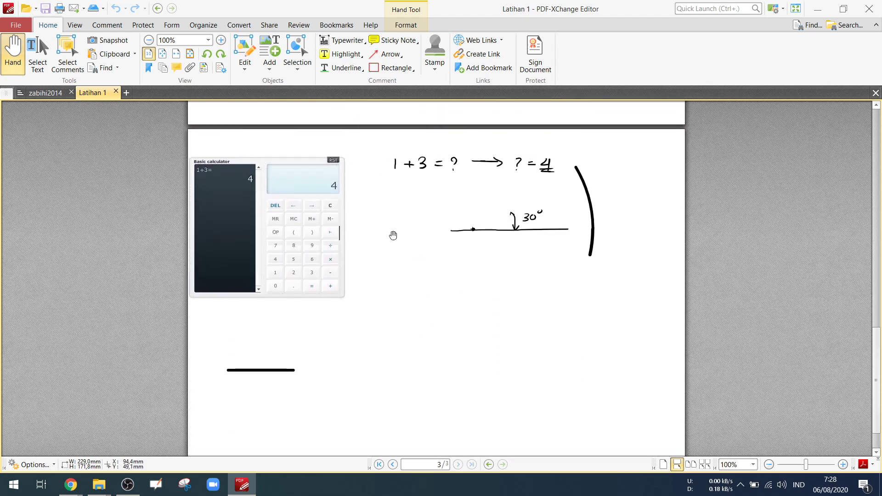
scroll(389, 256, "up", 1)
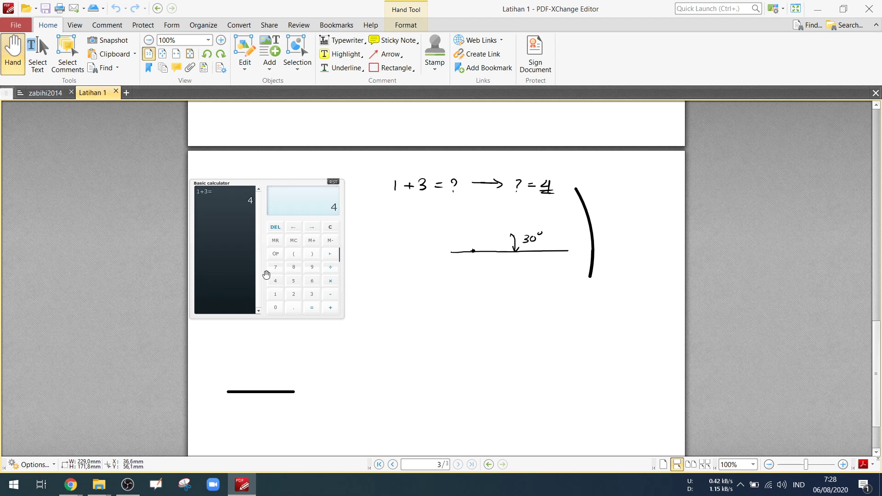
Switch to OpenBoard and open page 1 of the saved Latihan 1 document on the board.
left_click(157, 488)
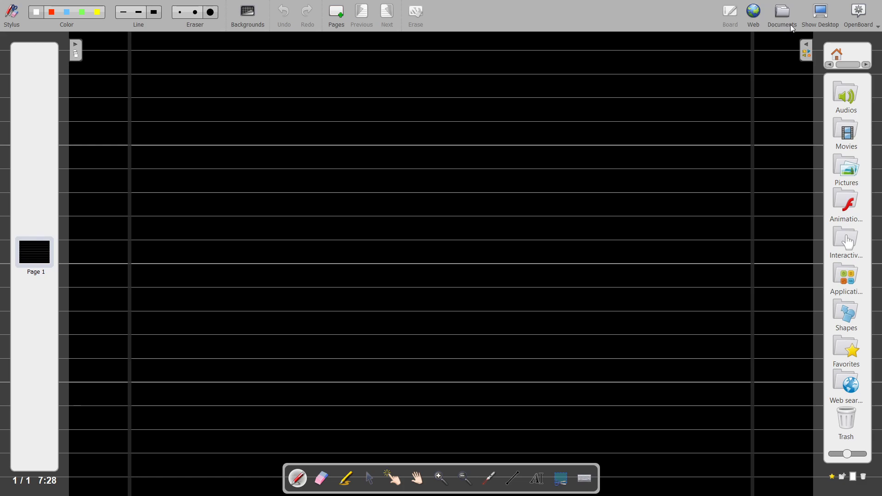
left_click(783, 13)
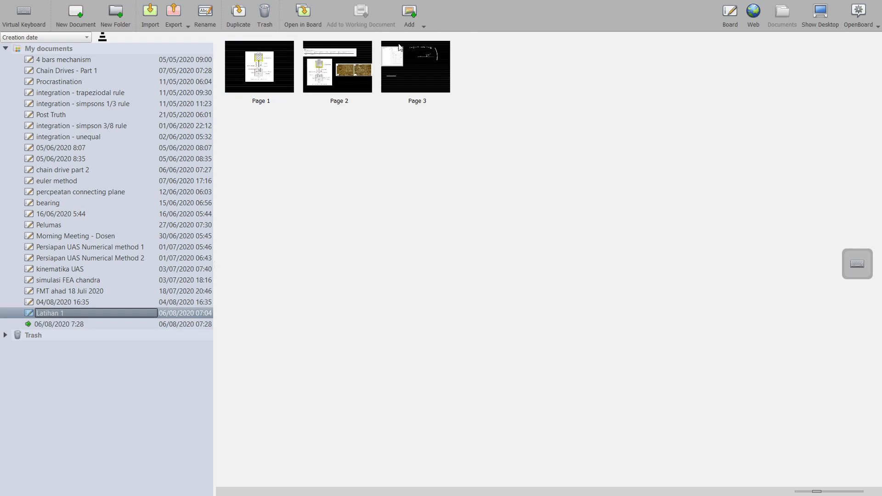
left_click(730, 14)
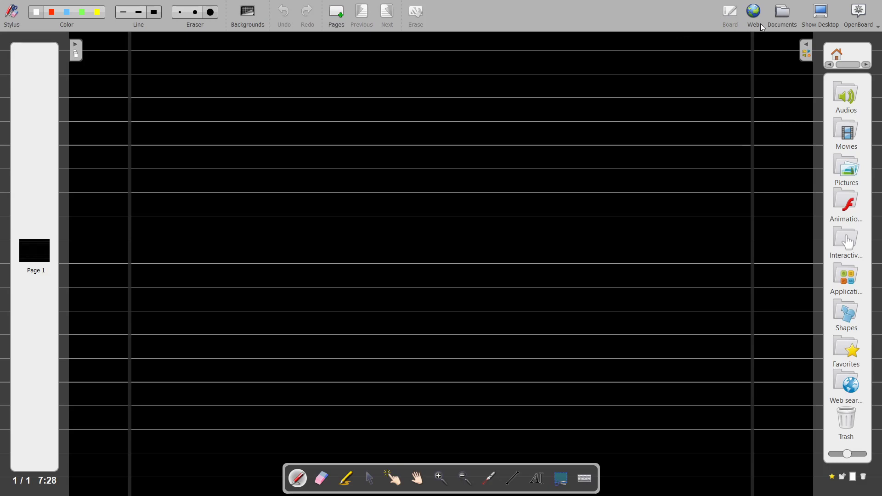
left_click(782, 18)
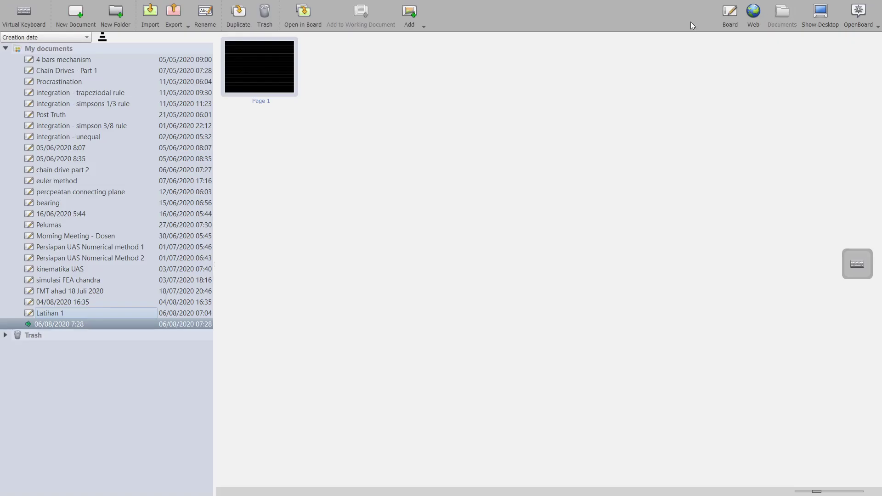
left_click(56, 313)
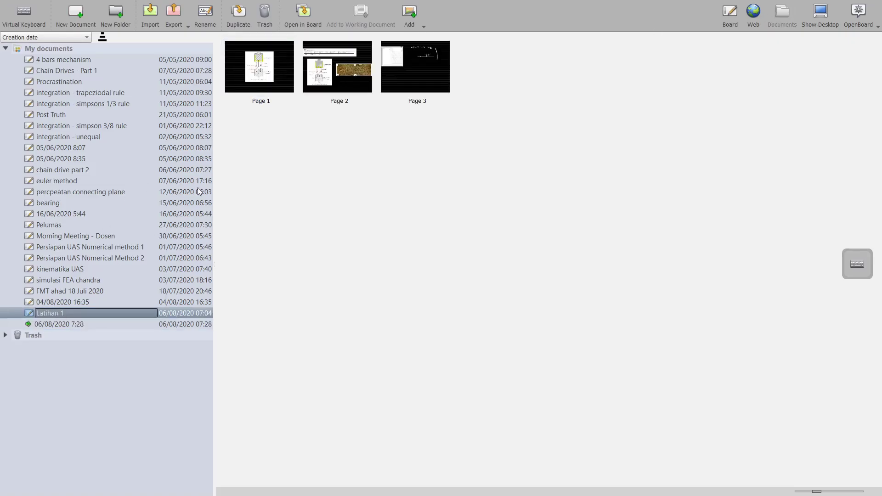
left_click(265, 73)
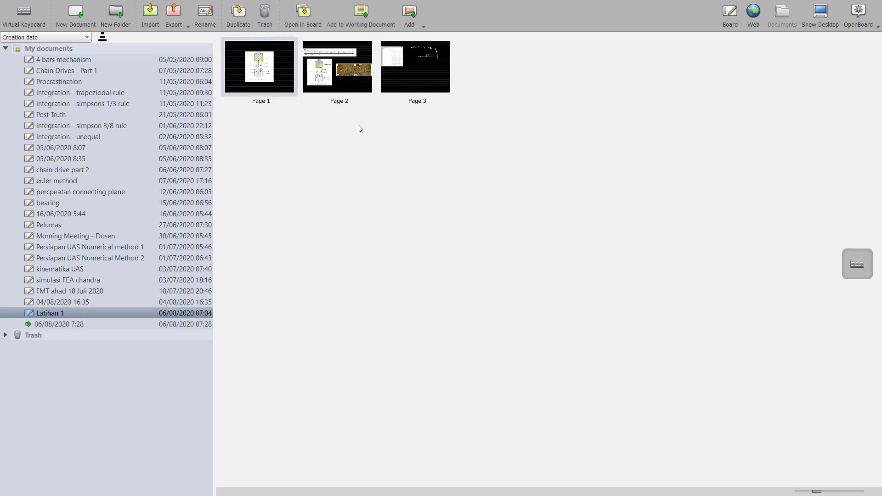
left_click(730, 16)
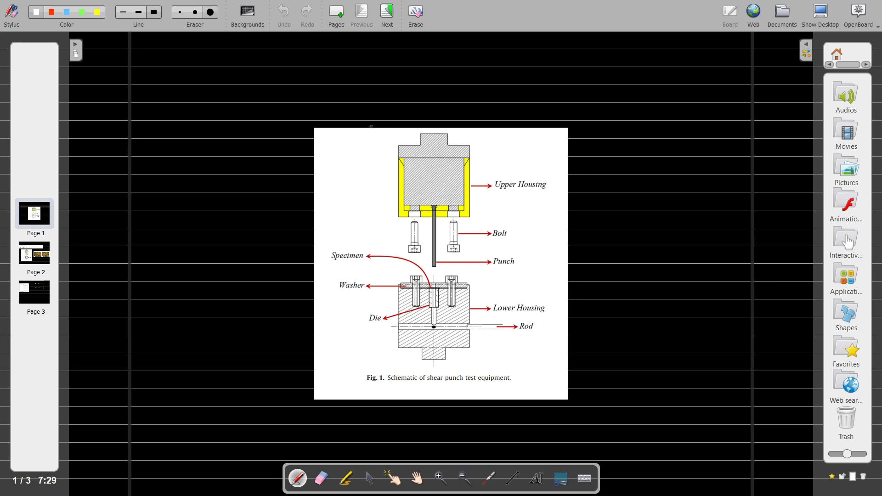
Draw three white pen scribbles above the shear punch schematic on page 1.
mouse_move(190, 106)
left_mouse_down()
mouse_move(261, 119)
mouse_move(368, 94)
mouse_move(384, 101)
left_mouse_up()
left_click_drag(409, 101, 485, 113)
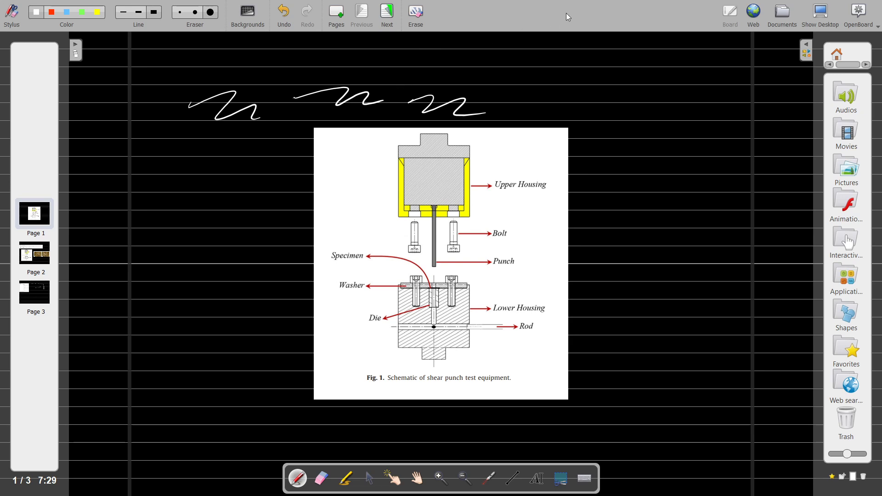
Import zabihi2014.pdf into the document manager and open its first page on the board.
left_click(782, 13)
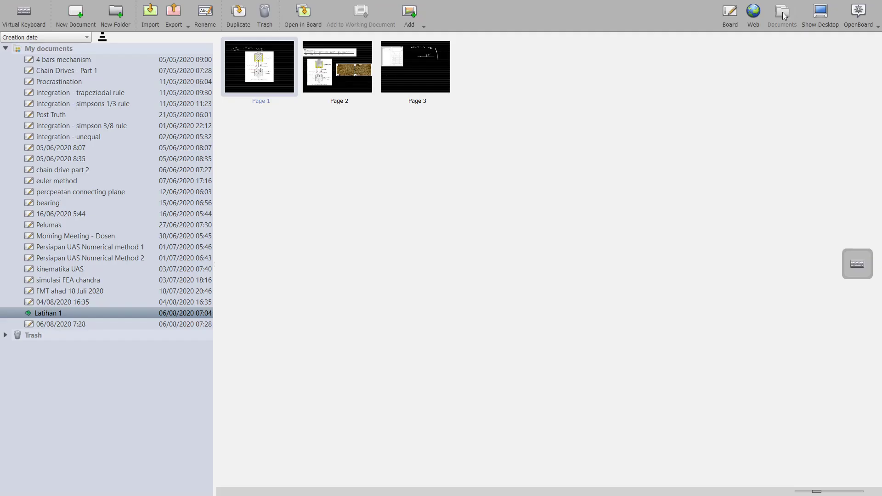
left_click(150, 13)
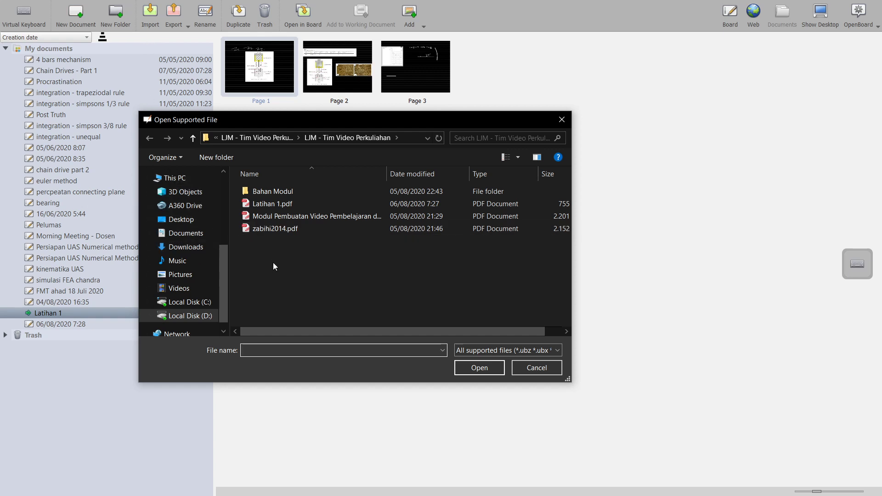
left_click(272, 229)
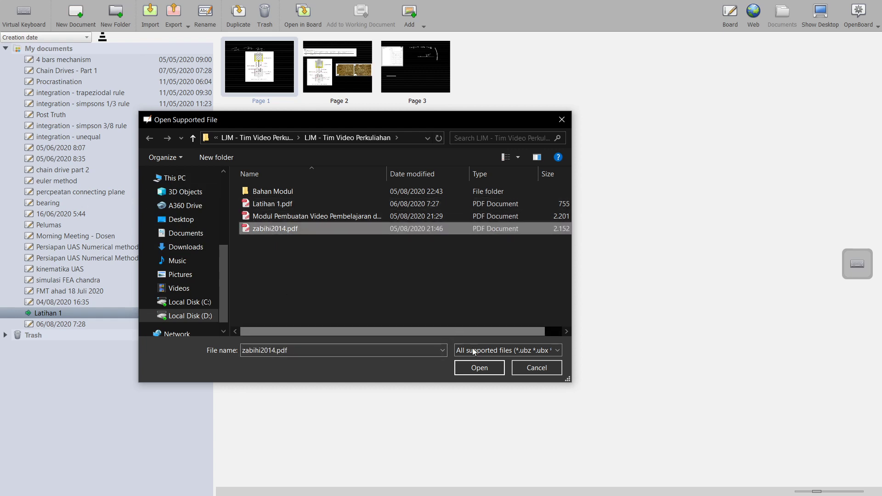
left_click(480, 369)
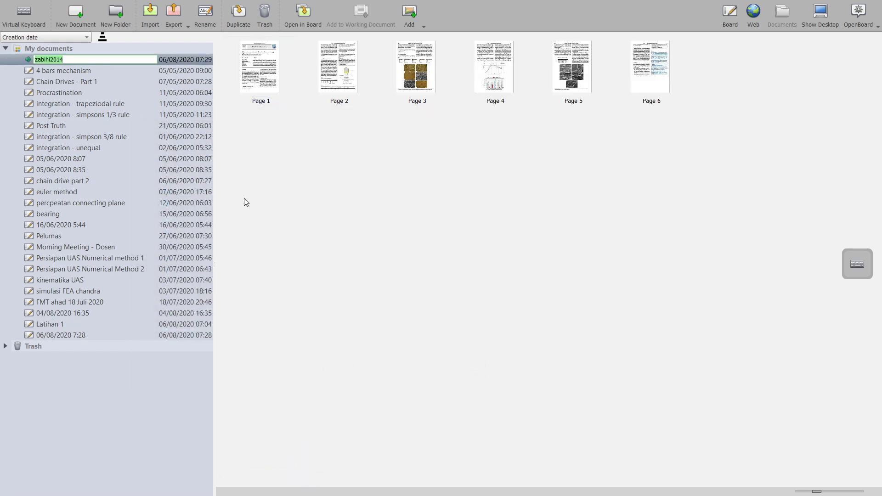
left_click(263, 75)
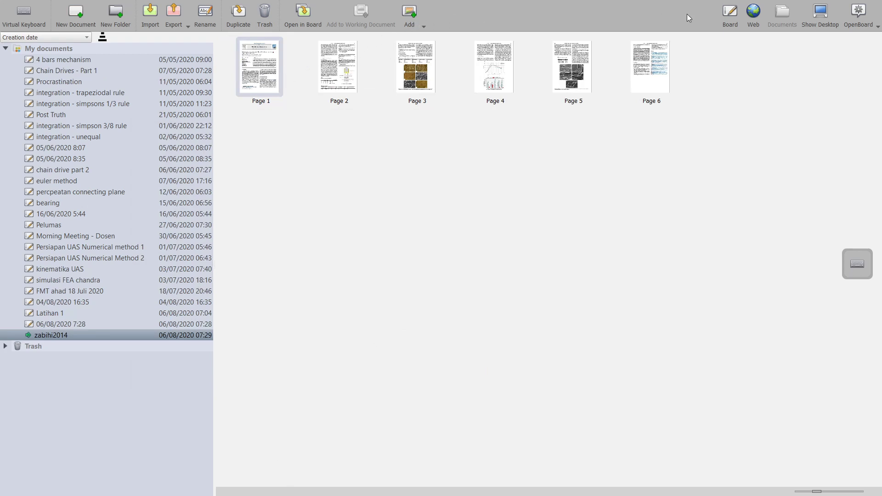
left_click(729, 17)
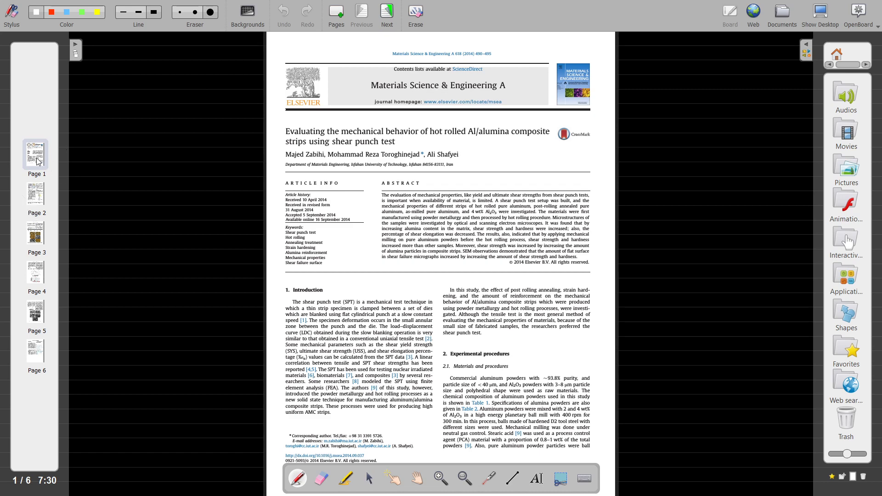
Browse pages 2, 3, 5 and 6 of the imported article and return to page 1.
left_click(41, 192)
left_click(39, 239)
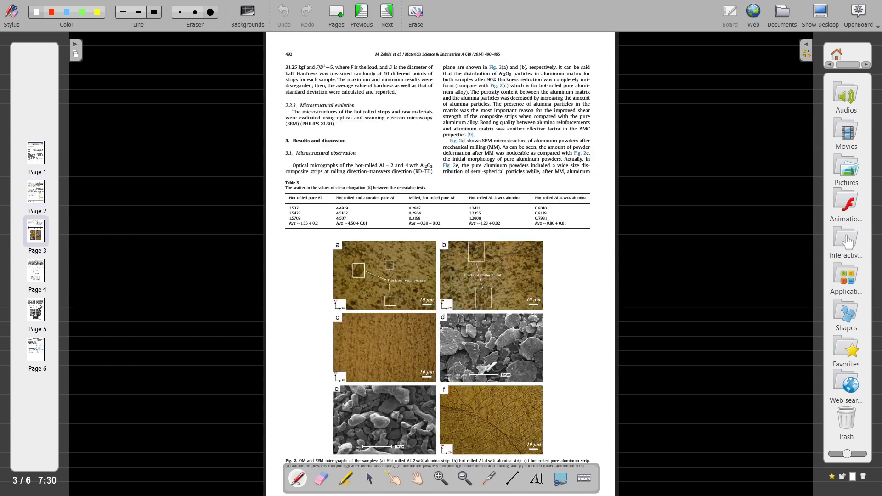
left_click(40, 316)
left_click(40, 352)
left_click(32, 158)
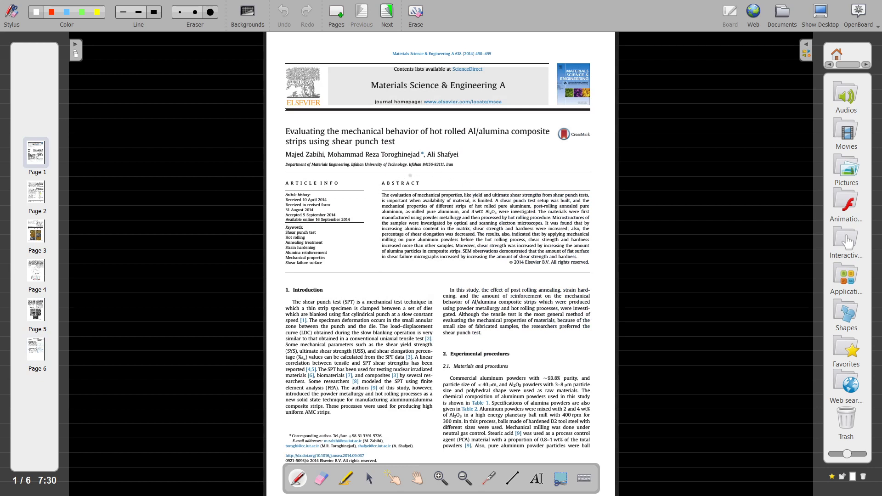
Circle the ABSTRACT heading in red and draw three tick marks across the Introduction text on page 1.
left_click_drag(419, 177, 417, 177)
key("ctrl+z")
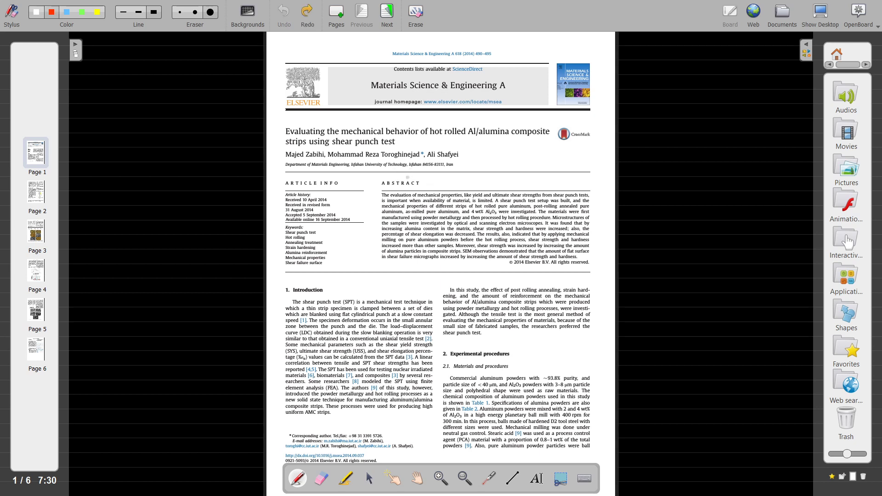
mouse_move(415, 182)
left_mouse_down()
mouse_move(398, 173)
mouse_move(436, 180)
mouse_move(421, 173)
left_mouse_up()
left_click_drag(332, 301, 383, 284)
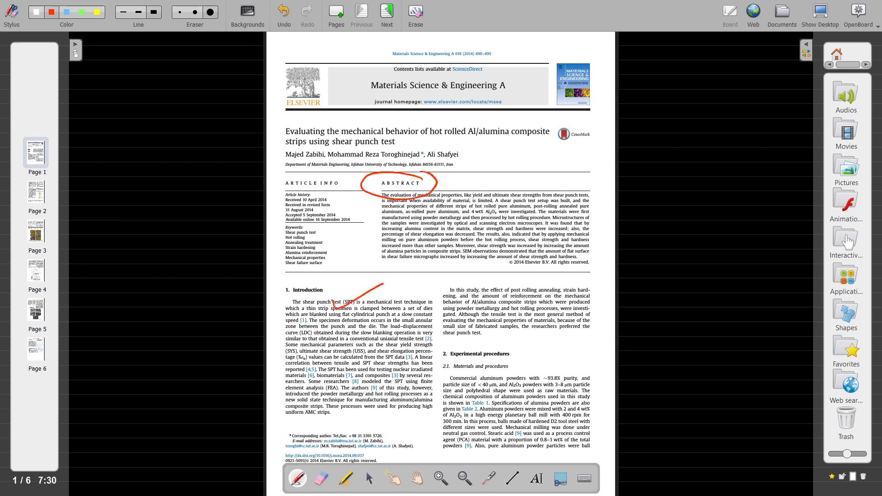
left_click_drag(417, 321, 478, 312)
left_click_drag(406, 350, 469, 344)
Circle the 2.1 Materials and procedures heading in red and draw an arrow from it to a few note lines.
left_click(441, 480)
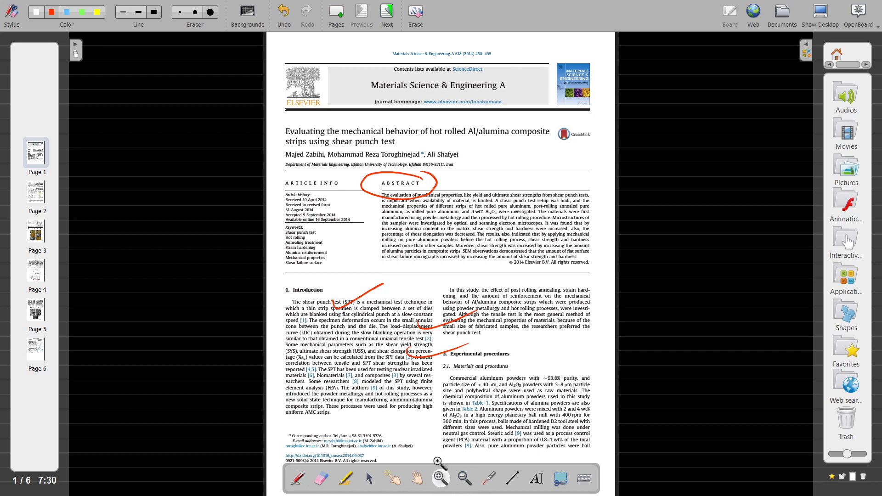
left_click(404, 212)
left_click(406, 207)
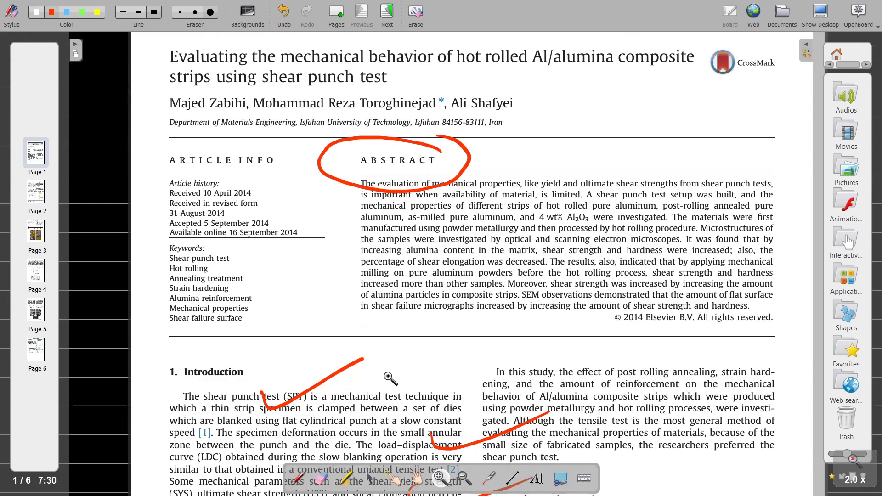
left_click(417, 479)
left_click_drag(456, 347, 450, 128)
left_click_drag(478, 330, 441, 164)
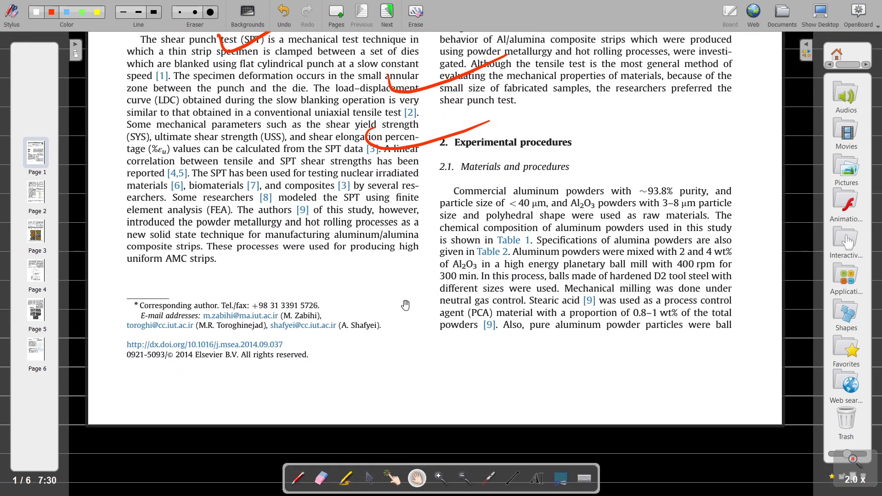
left_click(307, 484)
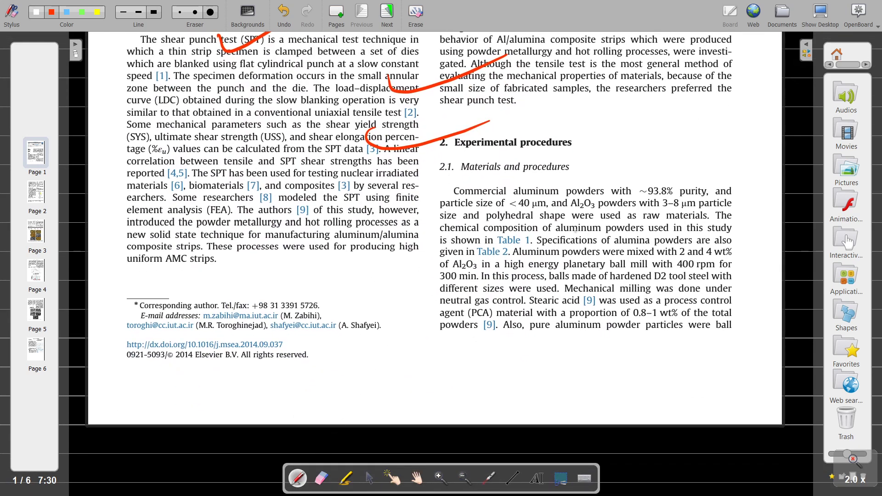
mouse_move(565, 244)
left_mouse_down()
mouse_move(558, 253)
mouse_move(584, 265)
left_mouse_up()
mouse_move(567, 179)
left_mouse_down()
mouse_move(445, 186)
mouse_move(636, 168)
mouse_move(683, 148)
left_mouse_up()
left_click_drag(643, 154, 725, 169)
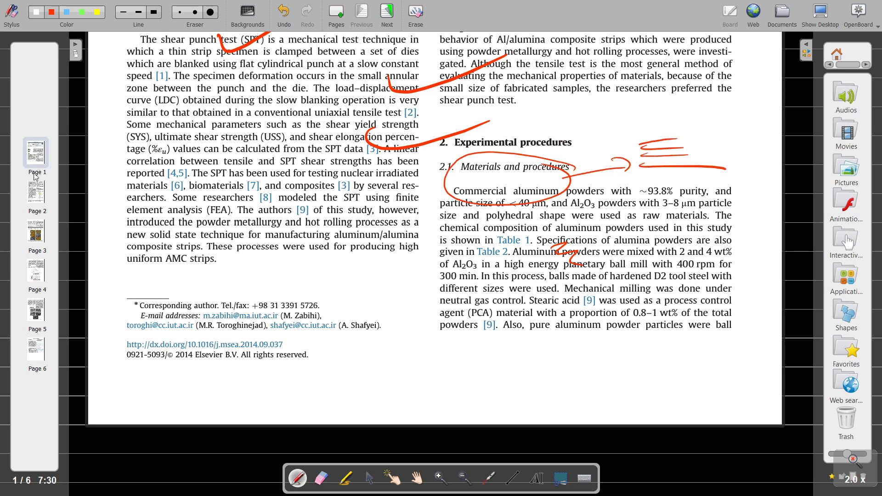
On page 2, circle the Upper Housing and Specimen labels of Fig. 1 in red, each with an arrow to a few note lines.
left_click(37, 193)
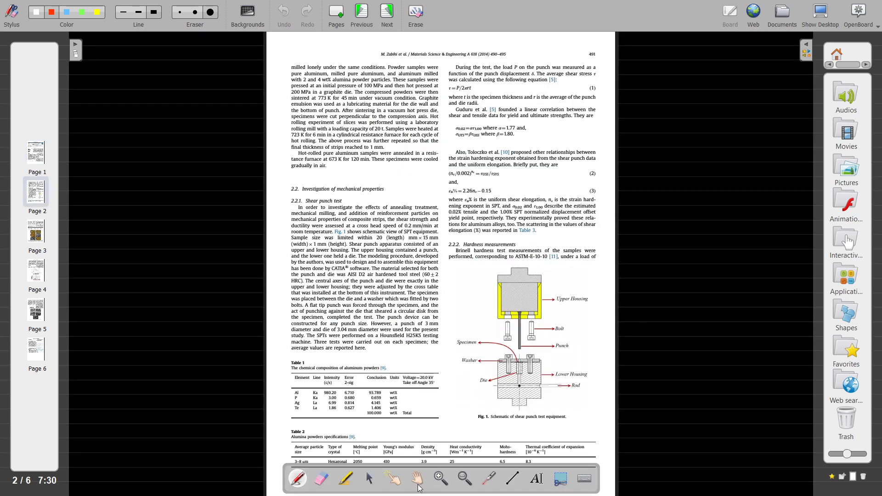
left_click(441, 478)
left_click(448, 379)
left_click(447, 379)
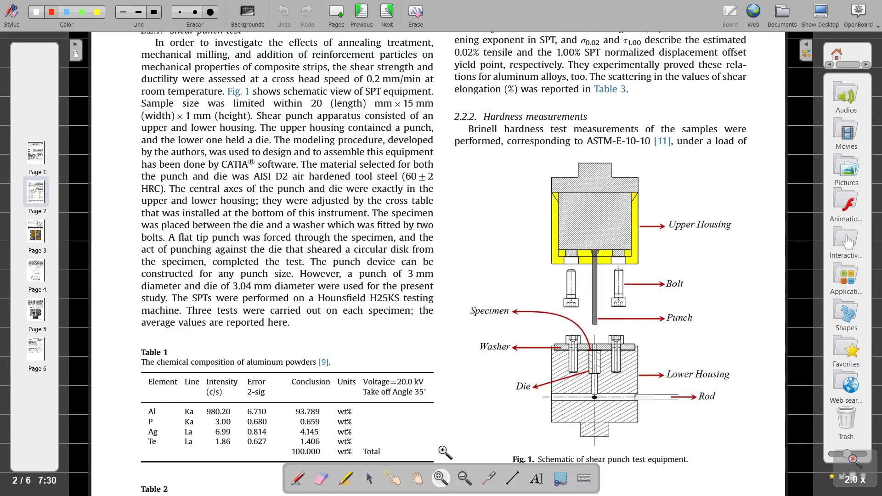
left_click(297, 478)
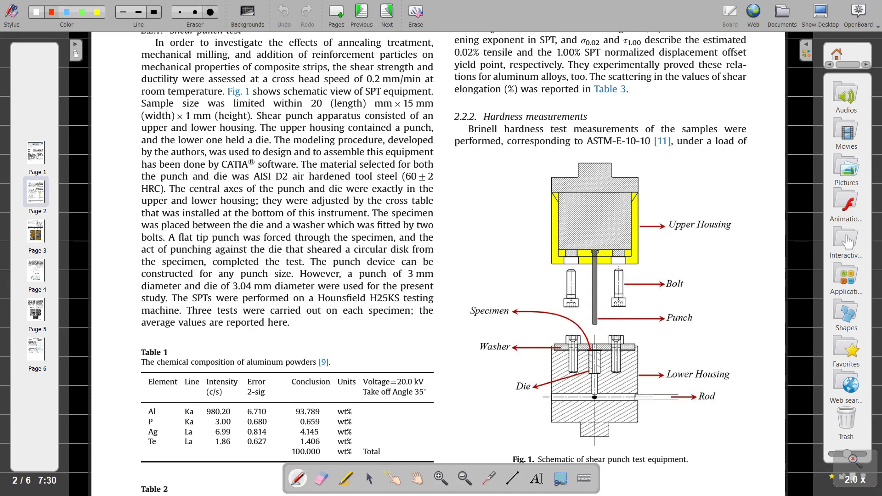
mouse_move(729, 208)
left_mouse_down()
mouse_move(747, 213)
mouse_move(723, 180)
mouse_move(783, 171)
left_mouse_up()
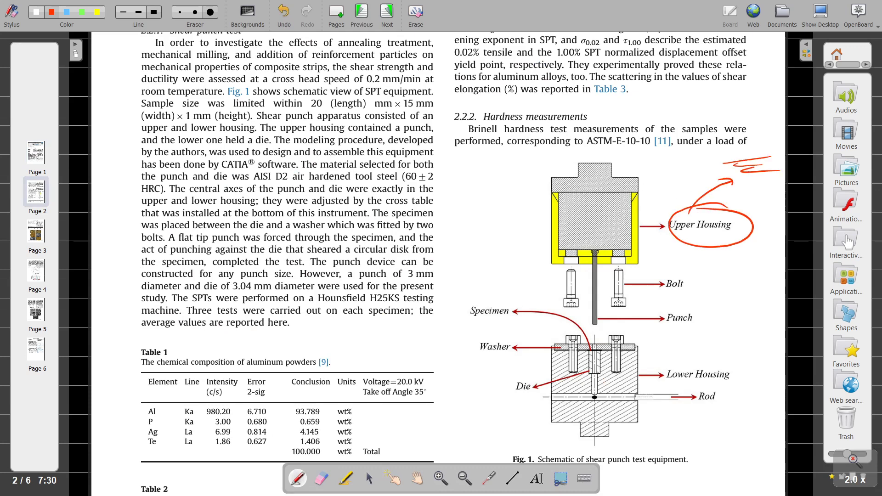
mouse_move(460, 300)
left_mouse_down()
mouse_move(491, 296)
mouse_move(390, 275)
mouse_move(462, 276)
left_mouse_up()
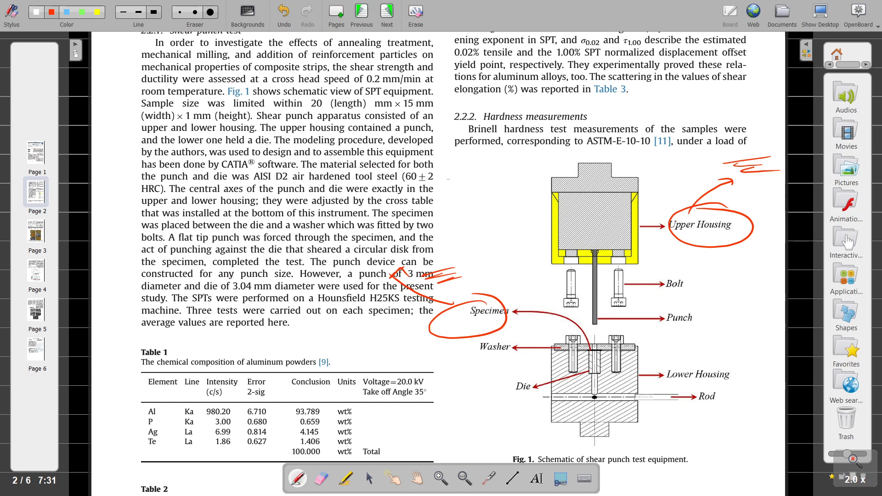
Export the annotated zabihi2014 document to PDF as latihan 2 in the LJM - Tim Video Perkuliahan folder and quit OpenBoard.
left_click(781, 17)
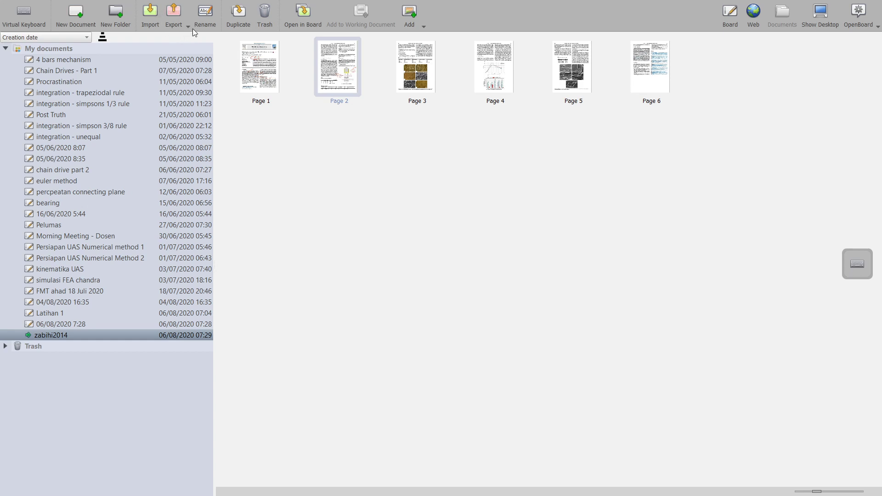
left_click(175, 17)
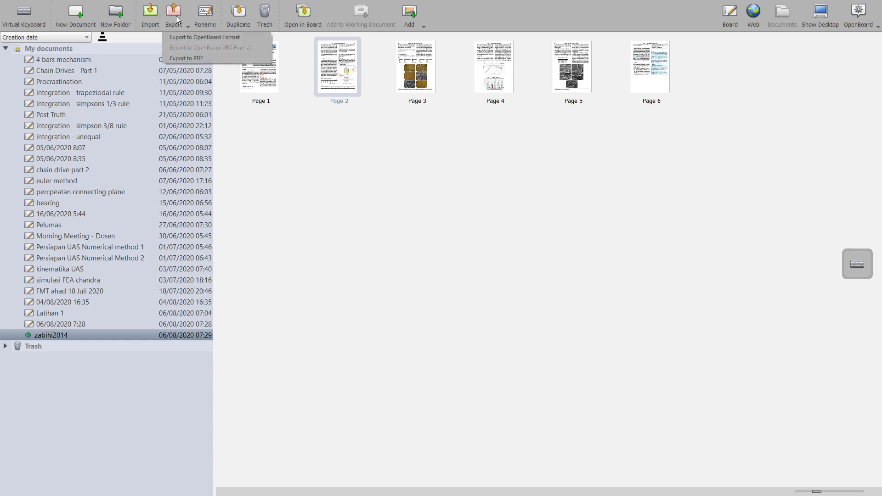
left_click(182, 58)
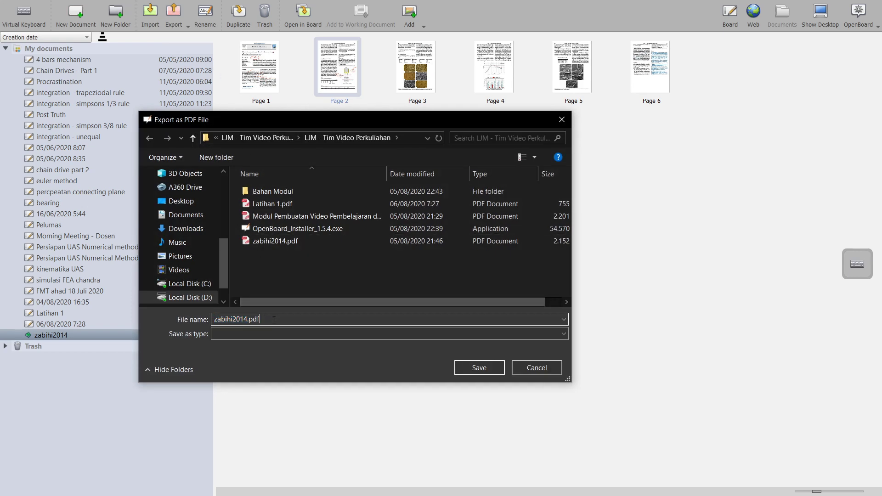
type("latihan 2")
left_click(475, 367)
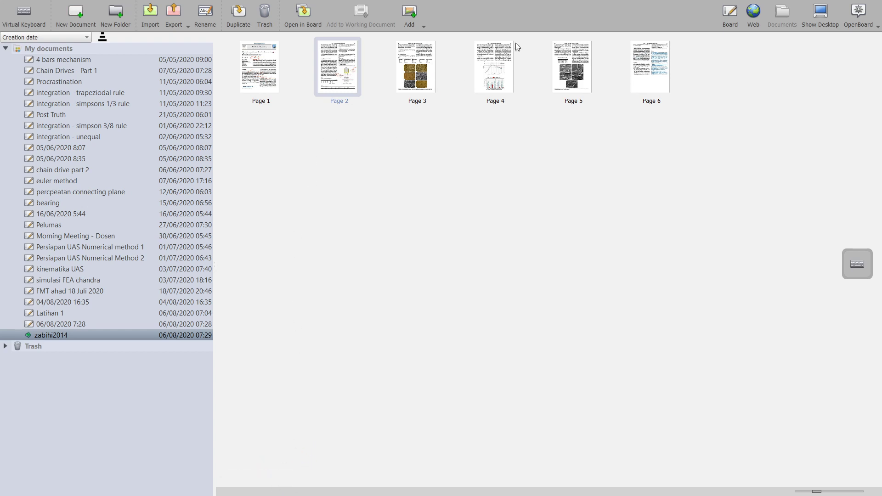
left_click(859, 15)
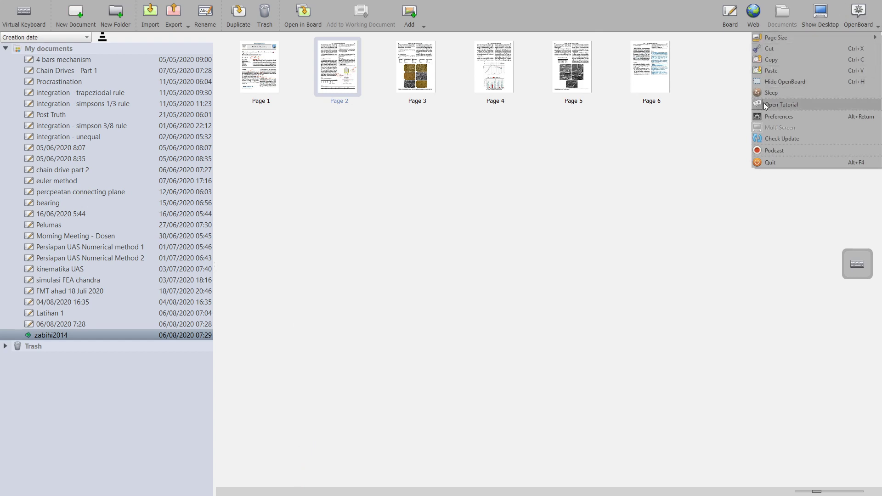
left_click(769, 163)
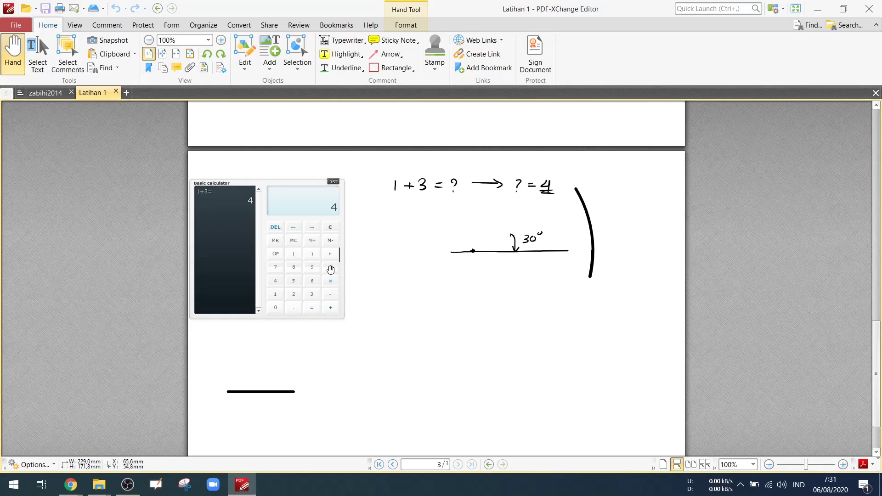
Switch to the LJM - Tim Video Perkuliahan folder in File Explorer and open latihan 2.pdf.
left_click(99, 484)
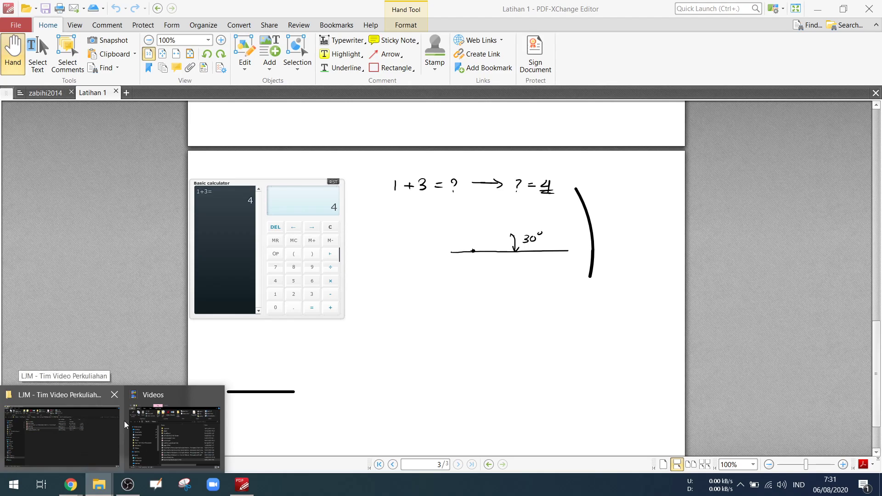
left_click(76, 420)
left_click(191, 161)
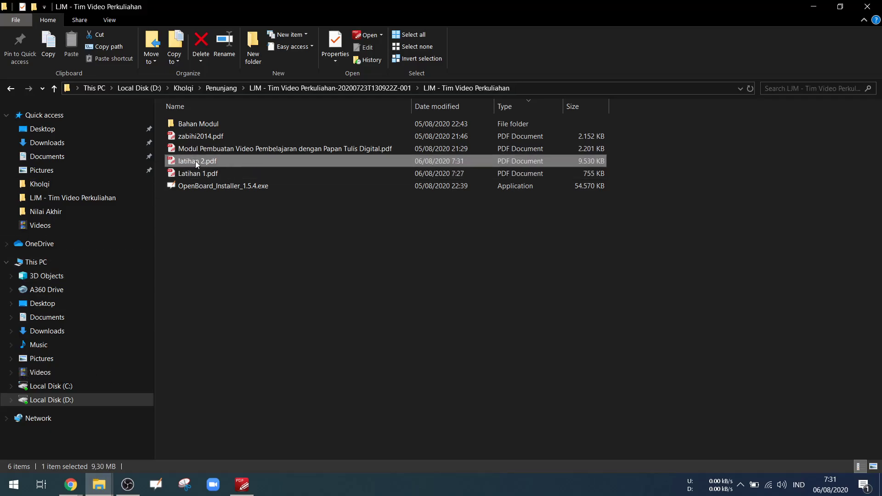
double_click(197, 164)
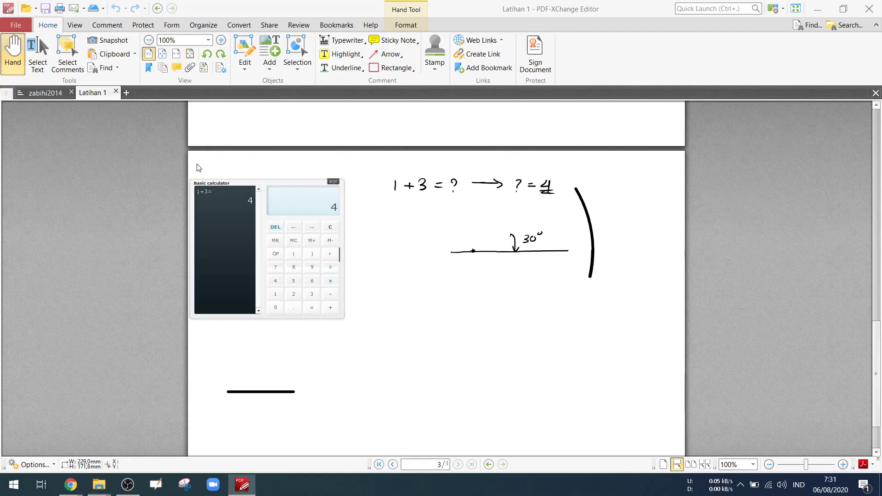
Examine the red annotations on pages 1 and 2 of the exported latihan 2 PDF at 100% zoom, returning to page 1.
scroll(354, 280, "down", 4)
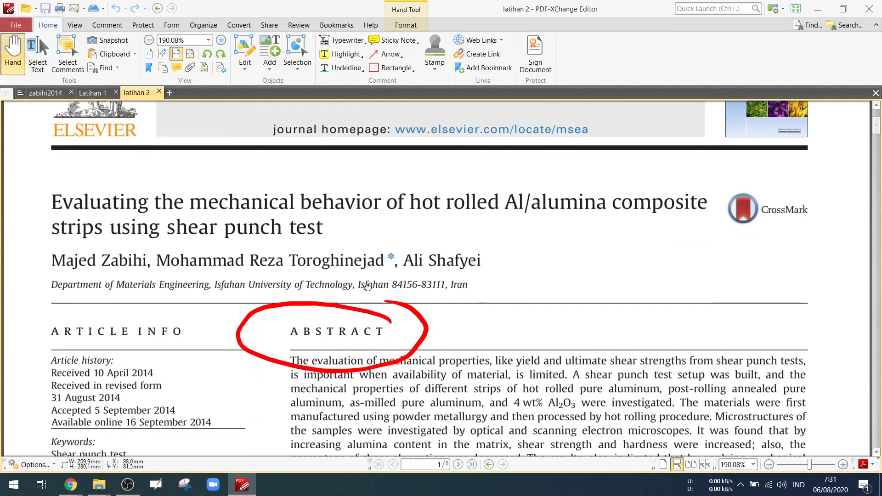
scroll(390, 281, "down", 8)
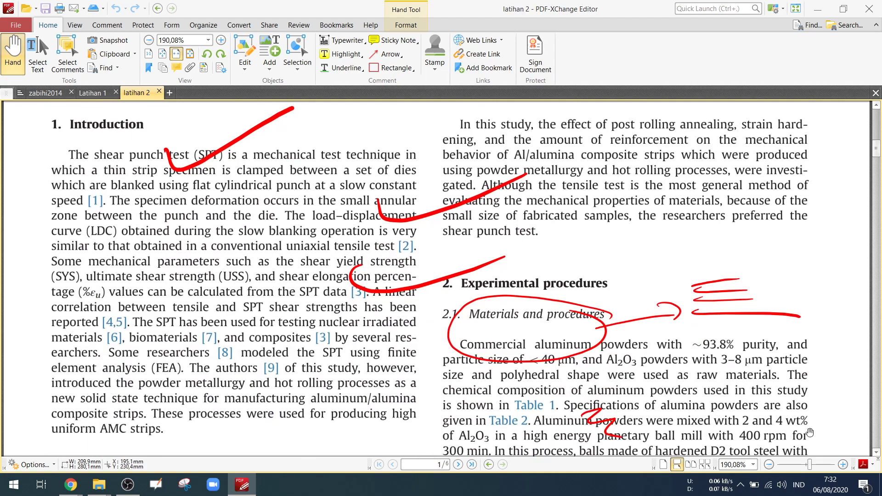
left_click_drag(809, 469, 806, 466)
scroll(450, 334, "down", 4)
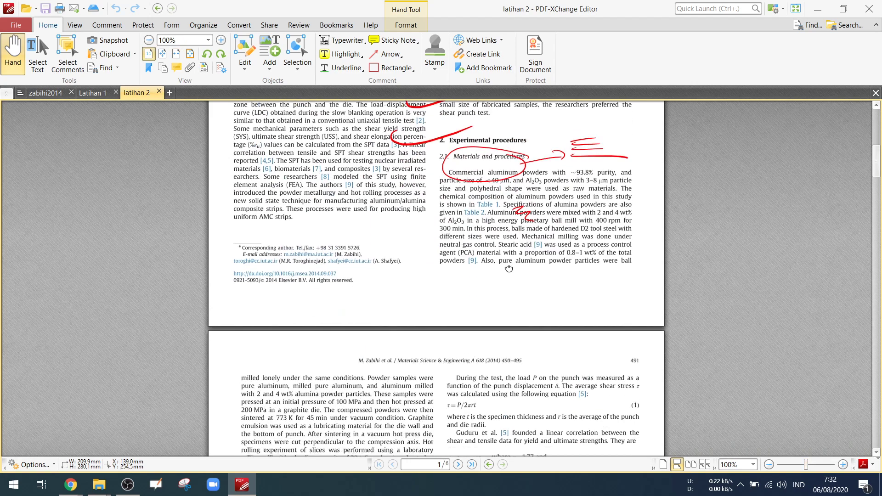
scroll(450, 334, "down", 8)
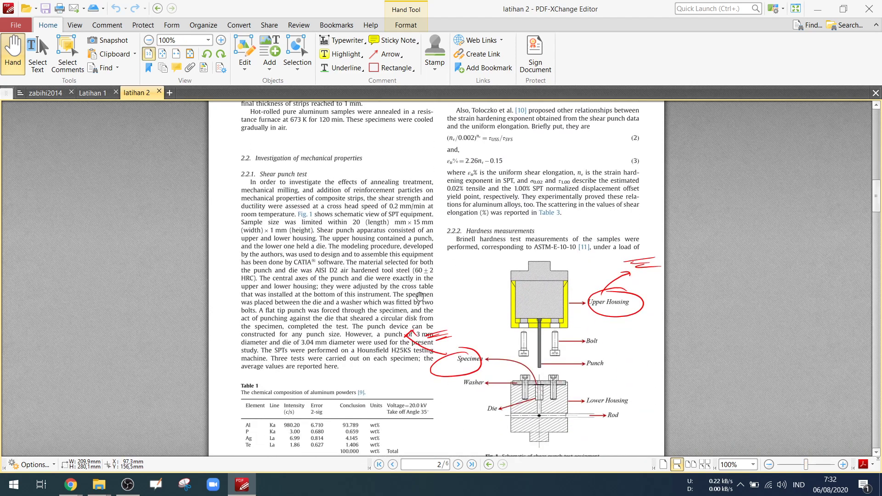
scroll(395, 324, "down", 3)
scroll(423, 279, "up", 6)
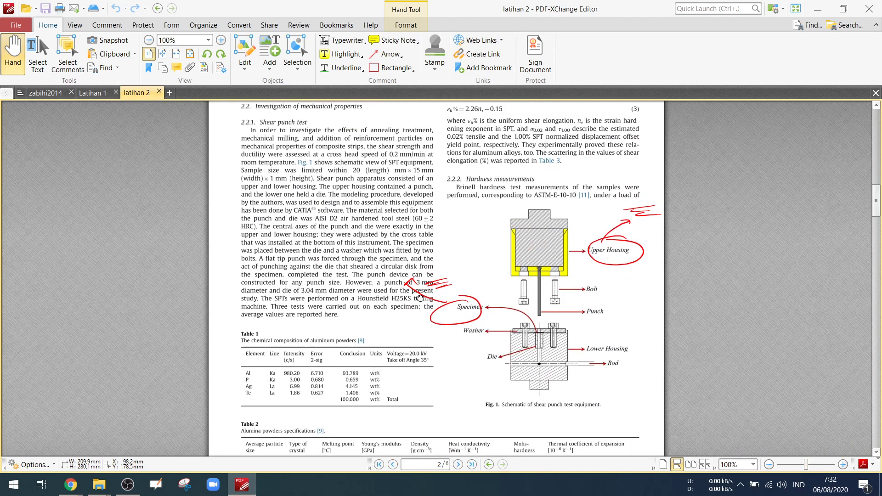
scroll(423, 279, "up", 10)
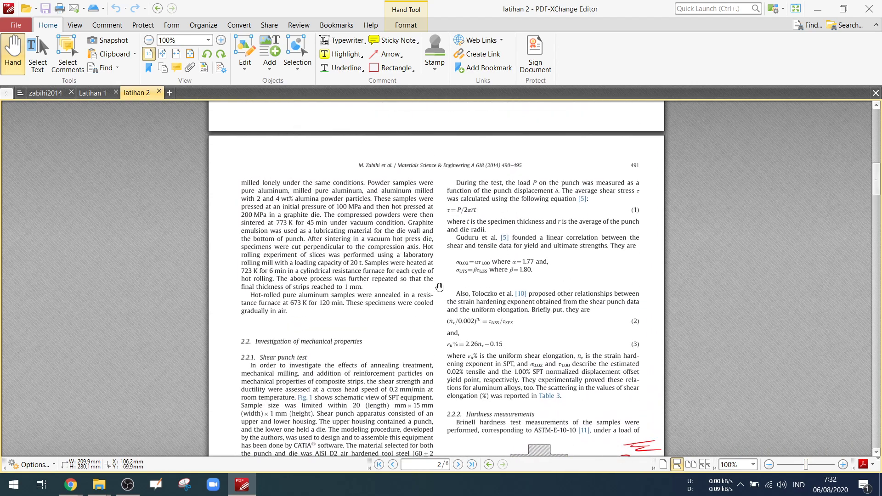
scroll(441, 320, "up", 15)
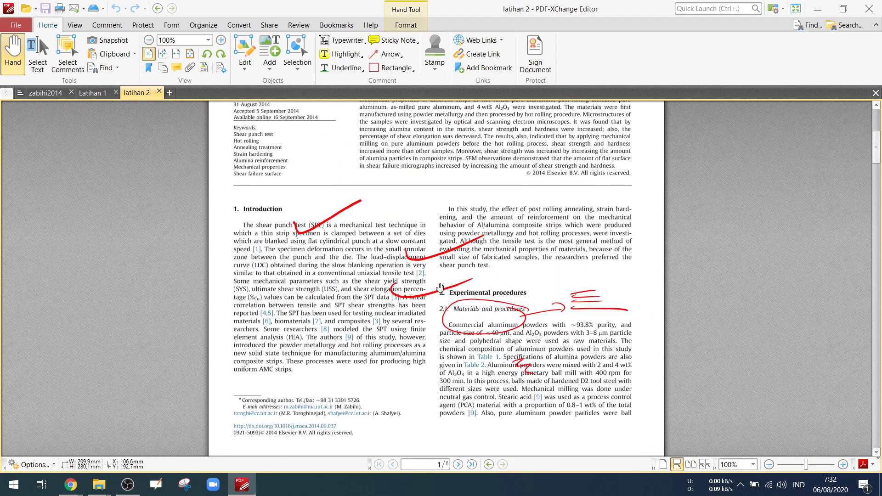
scroll(436, 311, "up", 5)
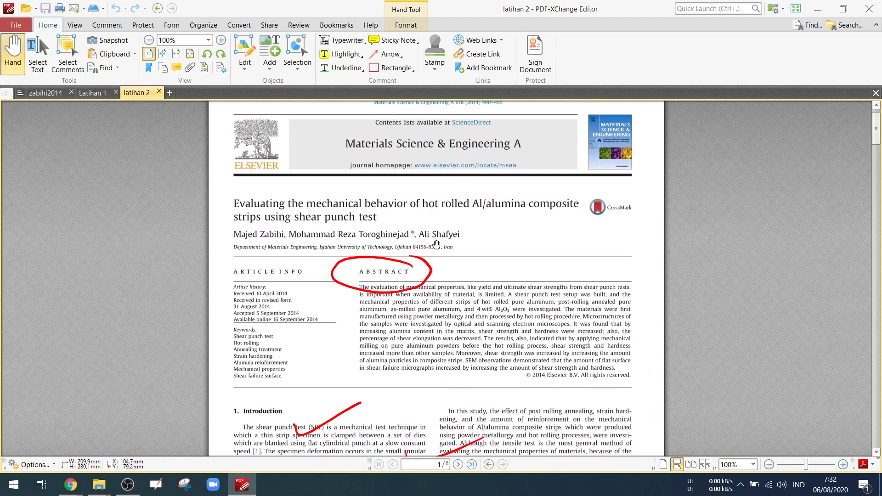